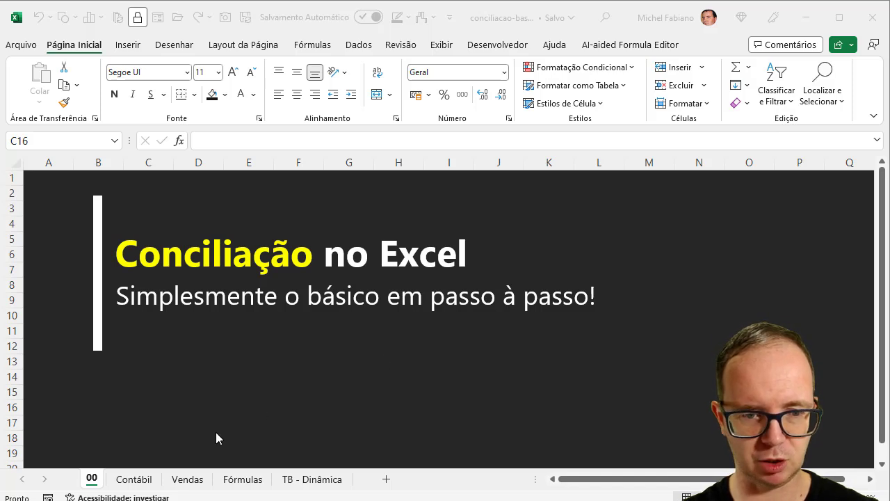
- Compare the Contábil and Vendas invoice values, then view the empty TB - Dinâmica sheet
left_click(134, 479)
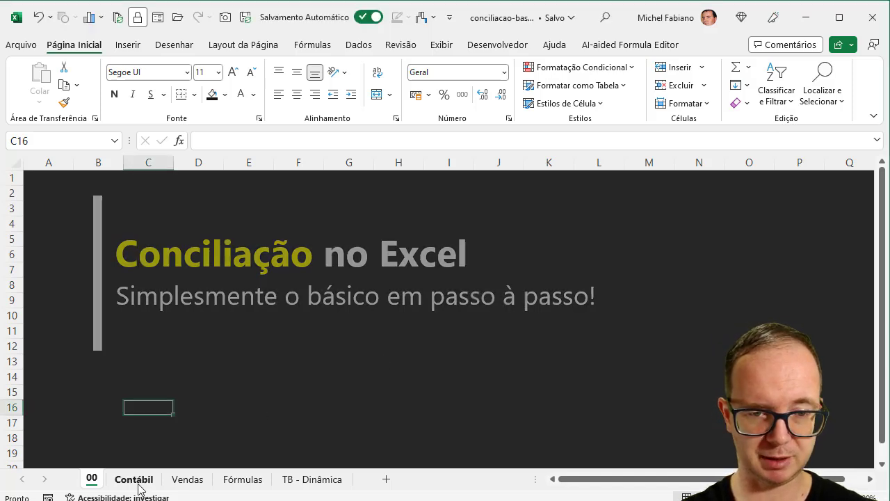
left_click(139, 485)
left_click(250, 343)
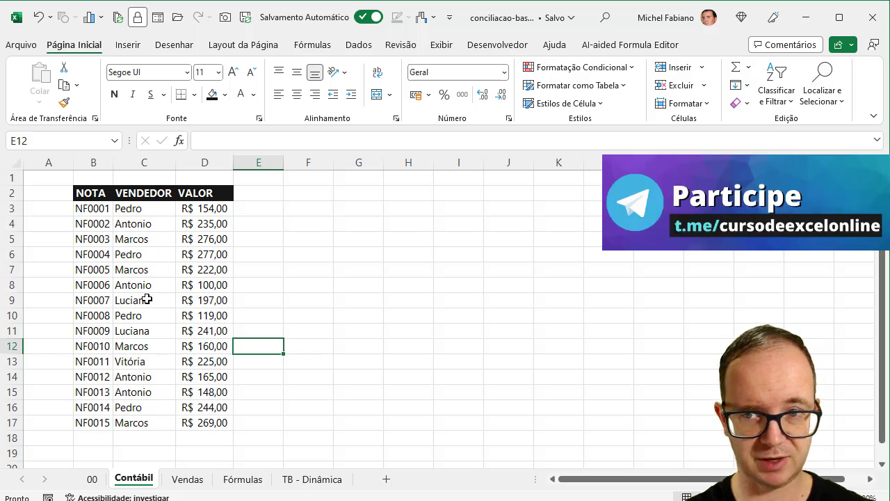
left_click(186, 479)
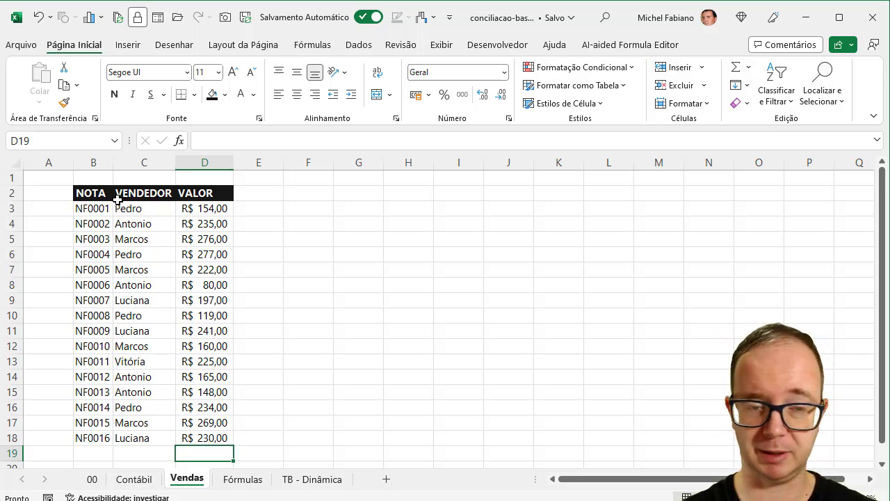
left_click(135, 480)
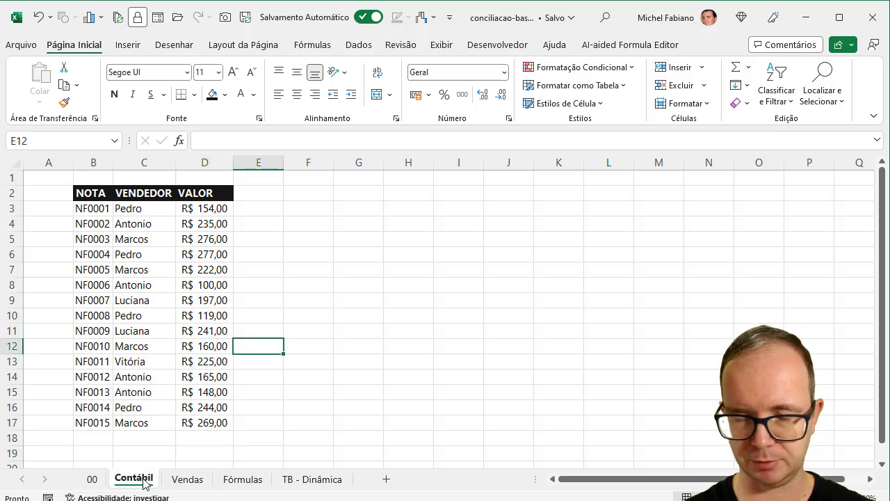
left_click(186, 480)
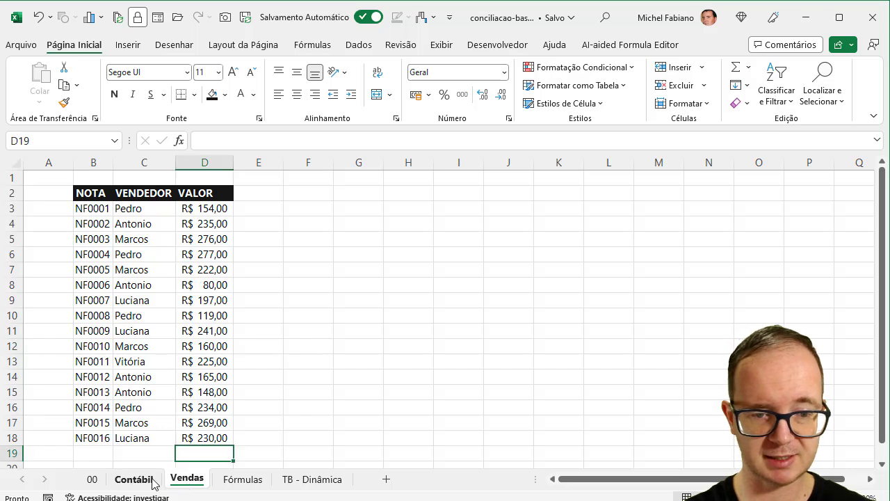
left_click(135, 480)
left_click(187, 480)
left_click(146, 483)
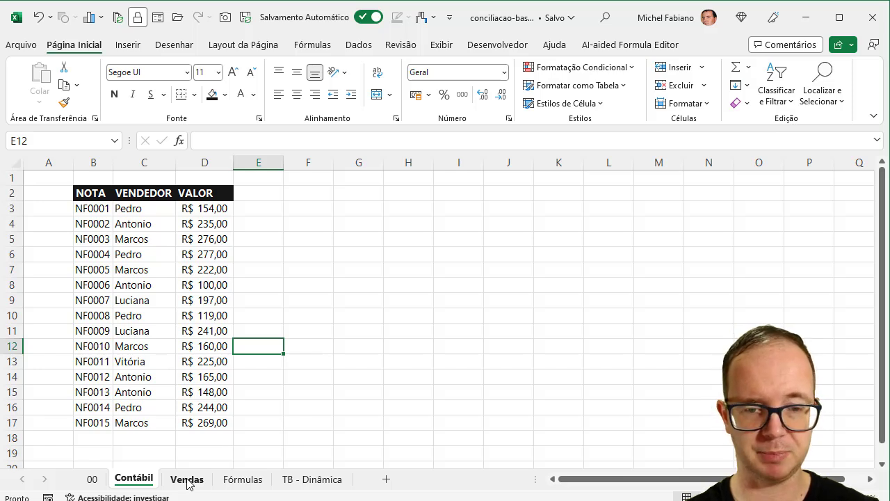
left_click(311, 482)
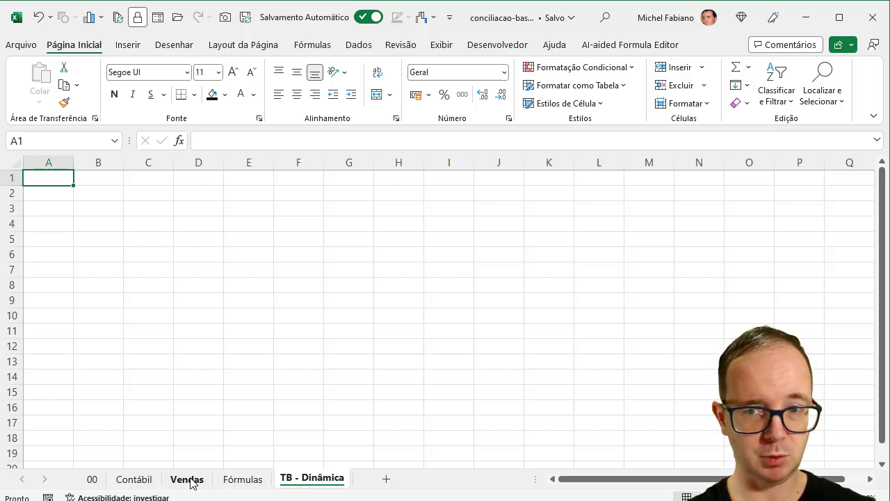
- Copy the Contábil table into TB - Dinâmica starting at B2 and fit column D
left_click(133, 479)
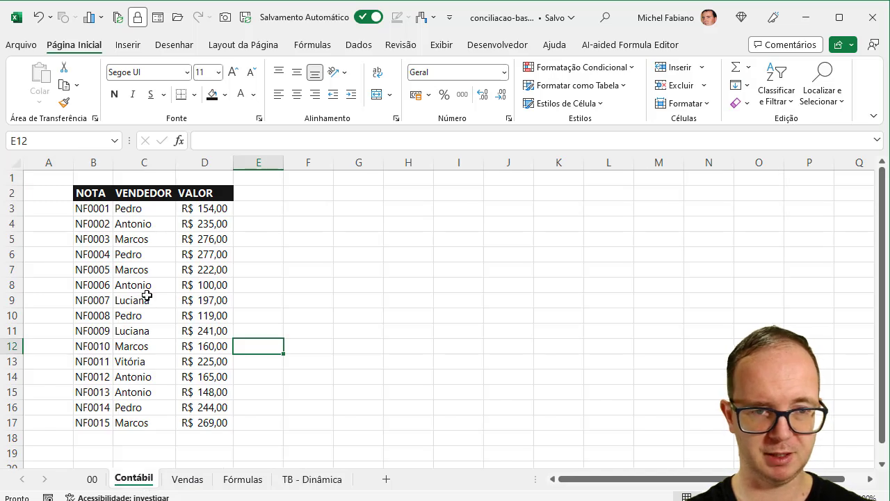
left_click_drag(102, 197, 202, 416)
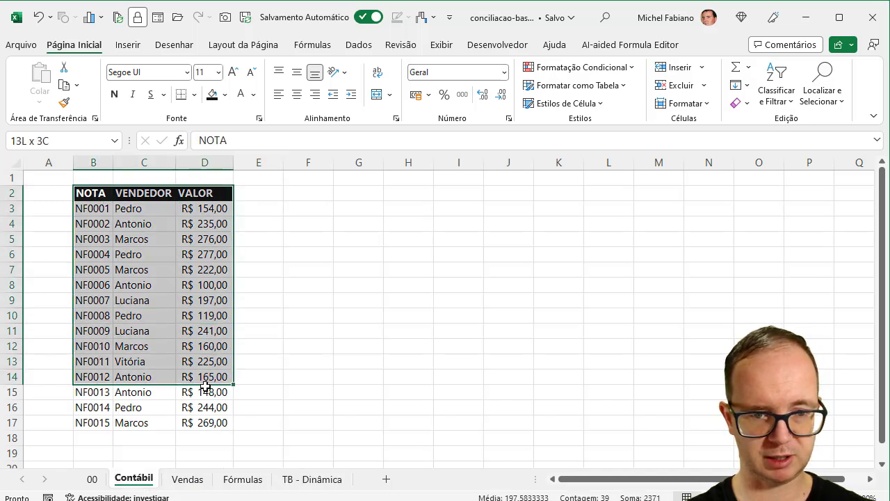
key("ctrl+c")
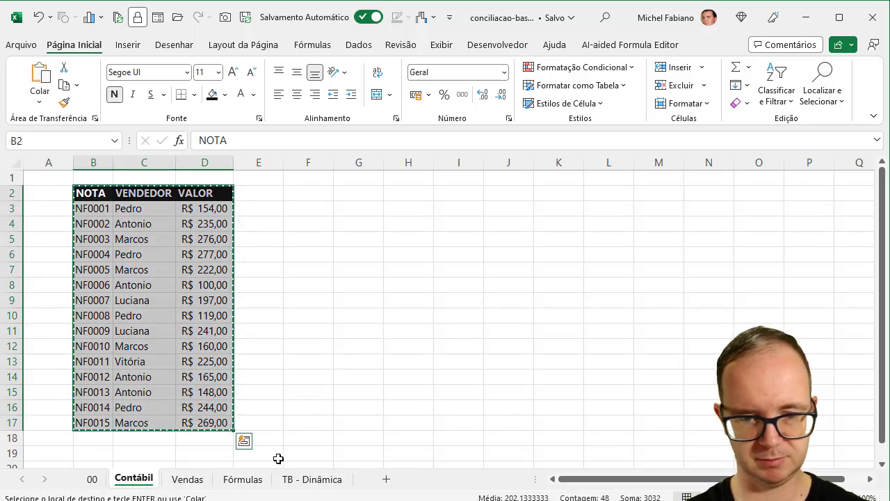
left_click(304, 479)
left_click(103, 197)
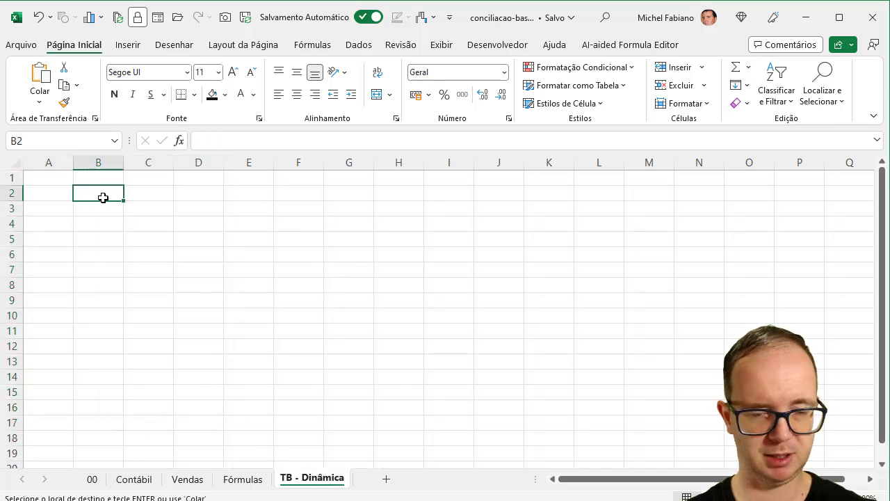
key("ctrl+v")
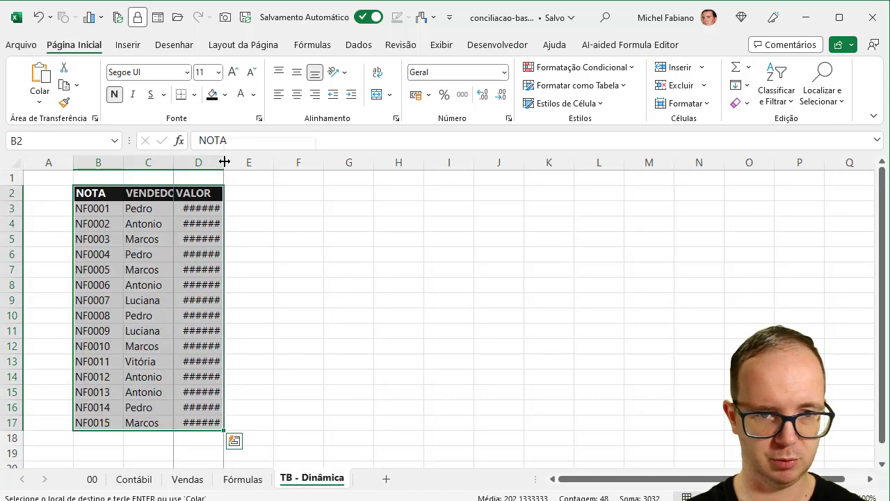
double_click(224, 163)
- Add a Depto header in E2 and fill 'Contábil' down to row 17
left_click(259, 194)
key("Escape")
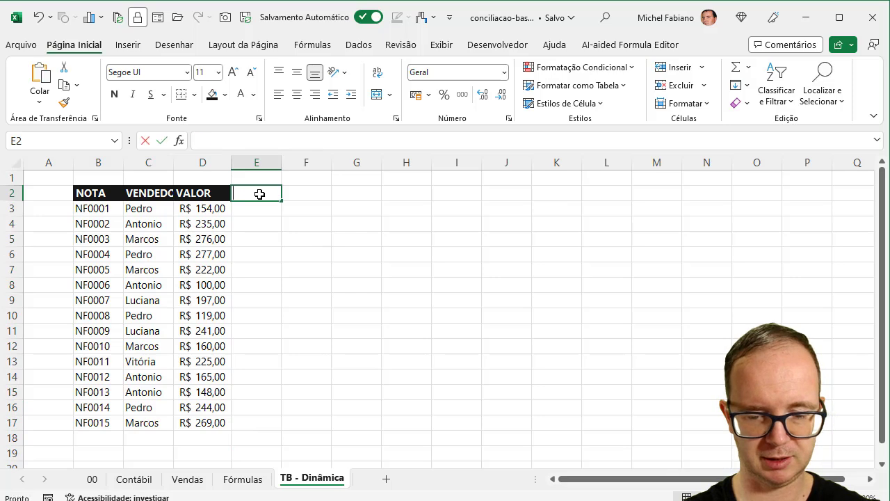
type("Depto")
key("Return")
type("Co")
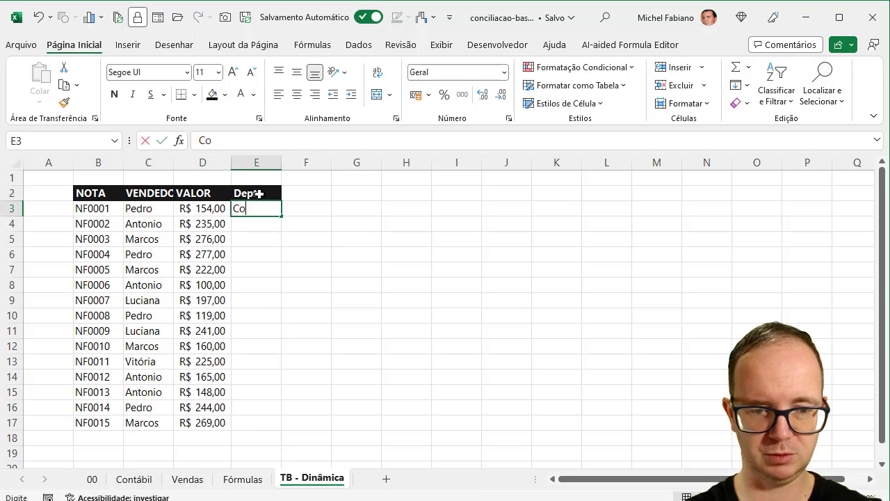
type("ntábil")
key("Return")
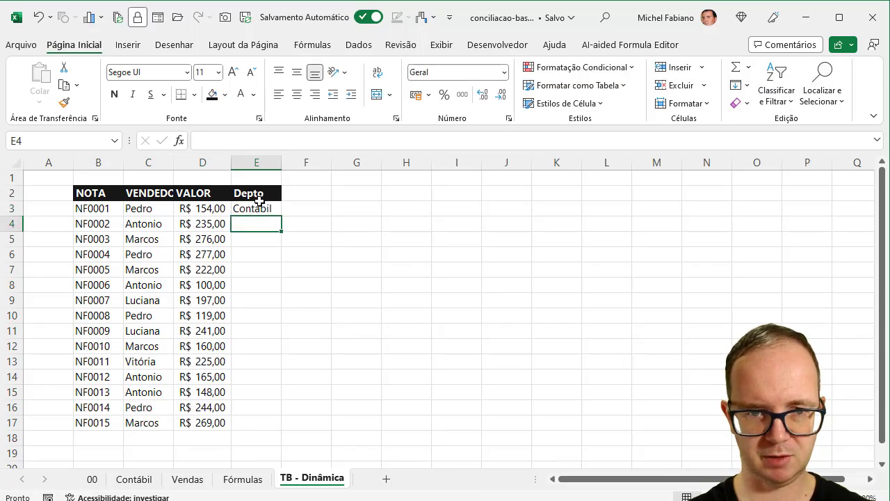
left_click(260, 209)
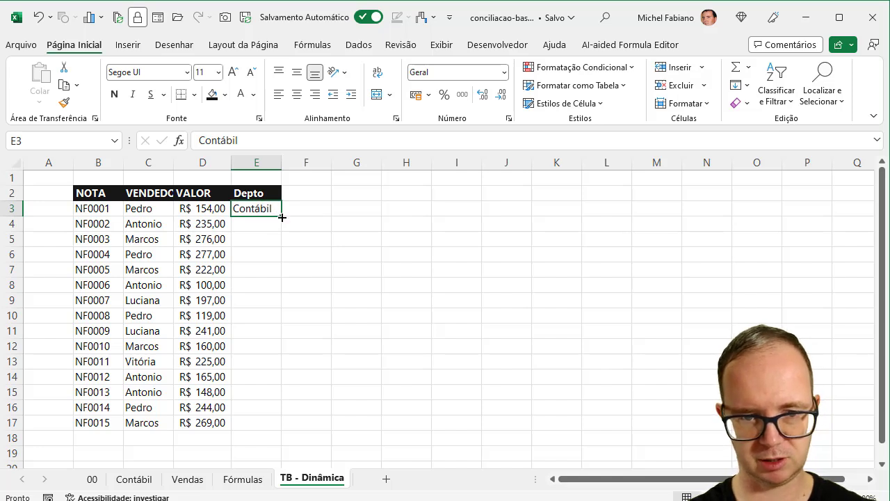
left_click_drag(282, 217, 271, 431)
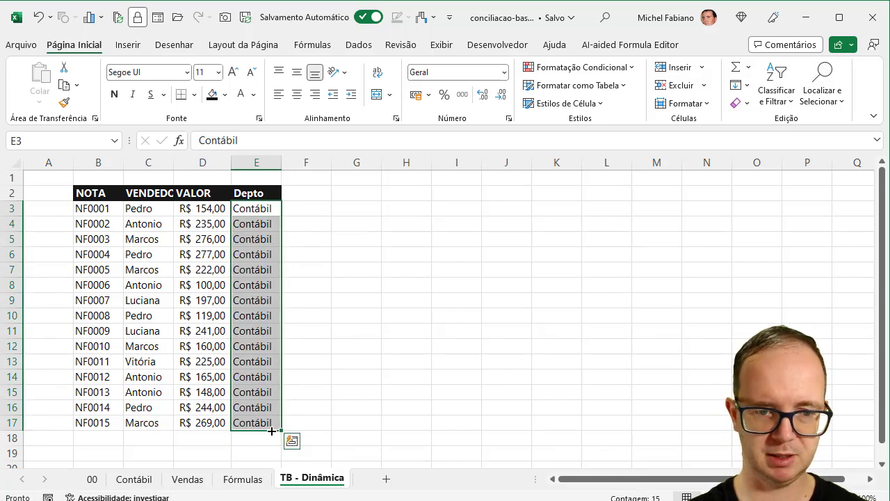
- Paste the Vendas data rows, without header, below the Contábil rows at B18
left_click(189, 479)
mouse_move(87, 208)
left_mouse_down()
mouse_move(204, 418)
mouse_move(204, 437)
left_mouse_up()
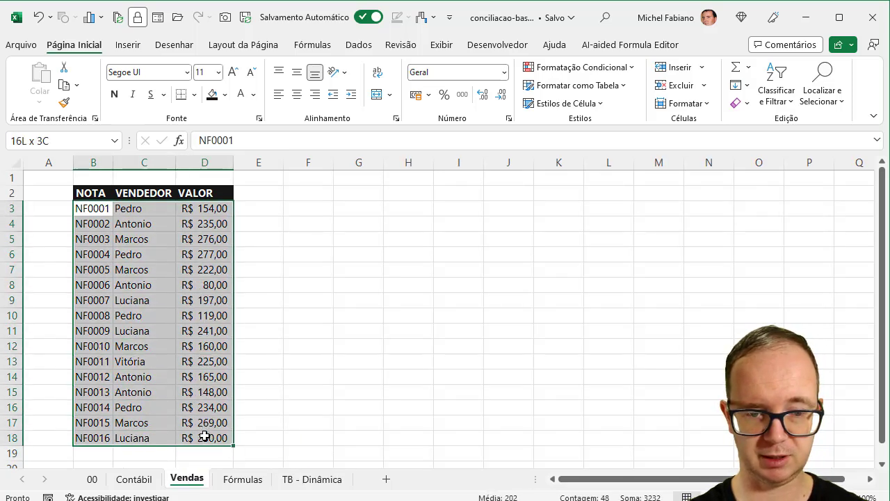
key("ctrl+c")
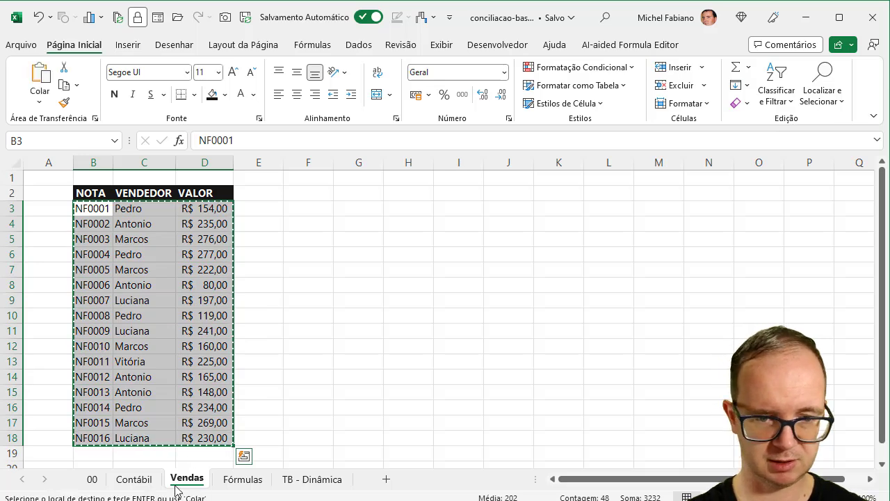
left_click(312, 480)
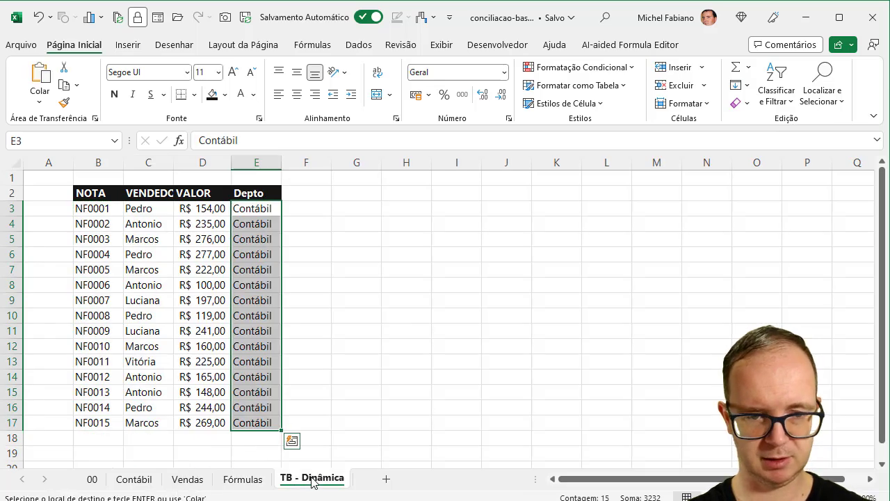
left_click(92, 435)
key("ctrl+v")
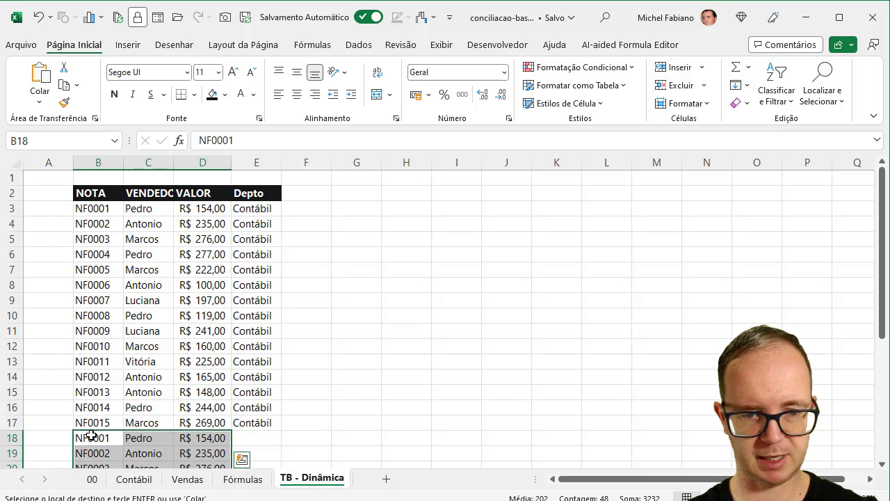
- Label E18 'Vendas' and fill it down for all Vendas rows
left_click(244, 435)
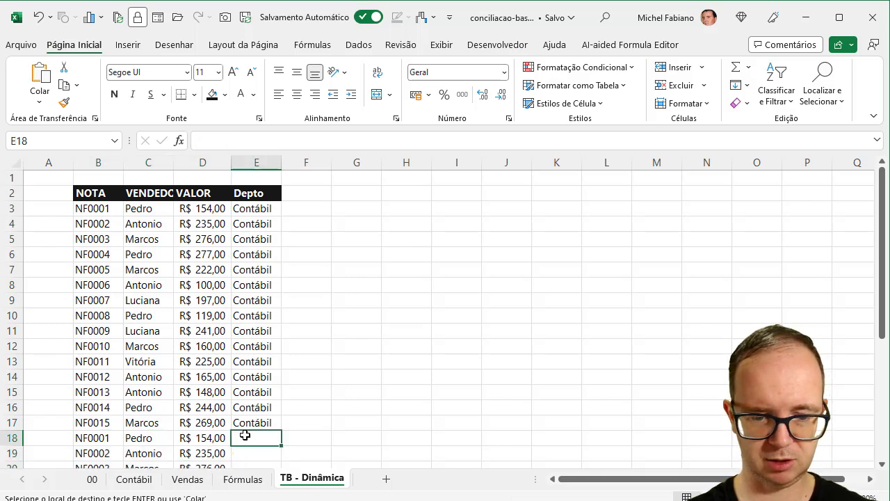
type("Vendas")
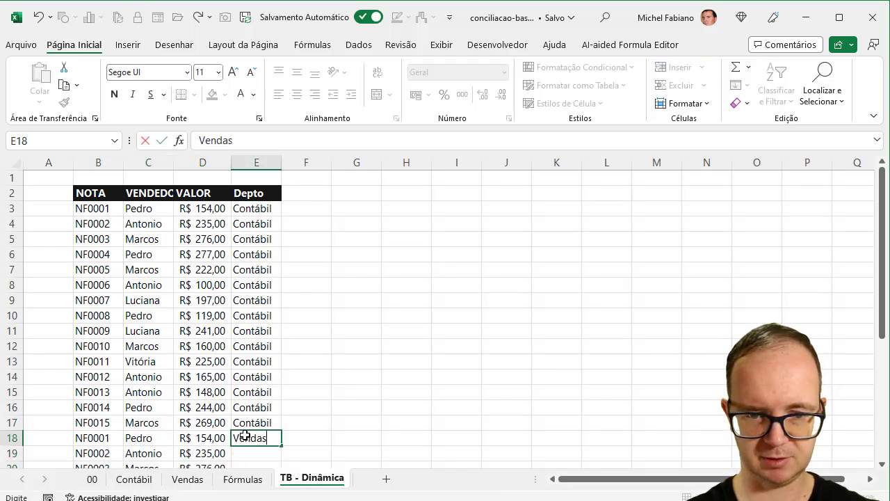
key("Return")
left_click(274, 438)
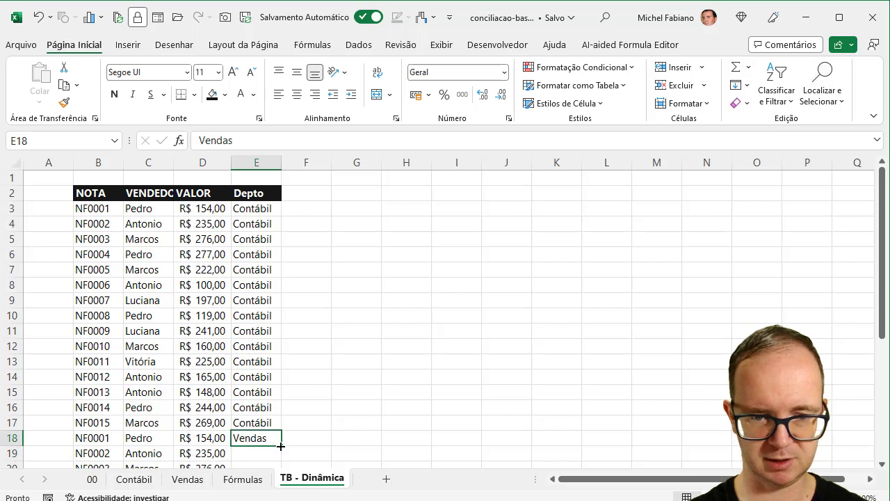
double_click(280, 446)
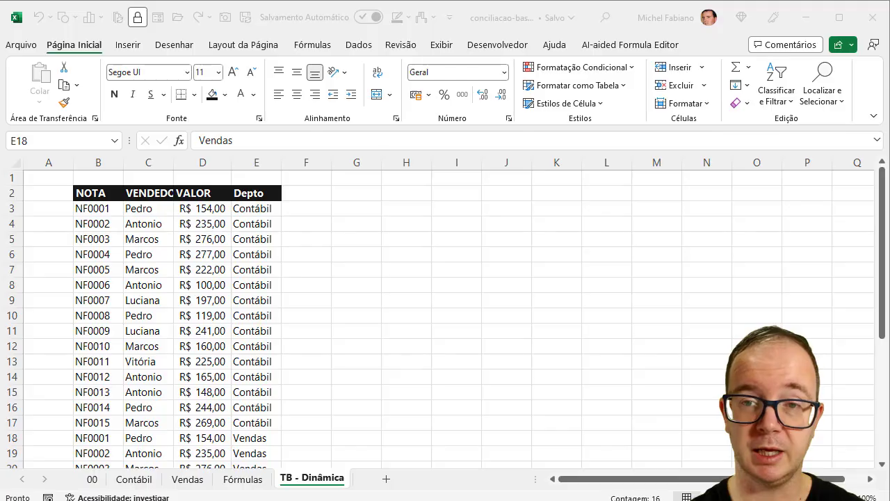
- Start a PivotTable from the combined B2:E33 table, placed on this sheet at G2
left_click(686, 362)
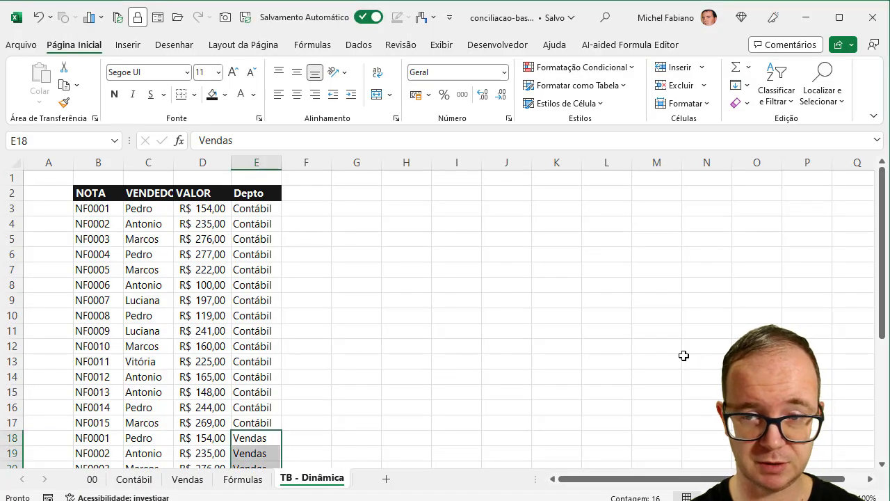
left_click(169, 269)
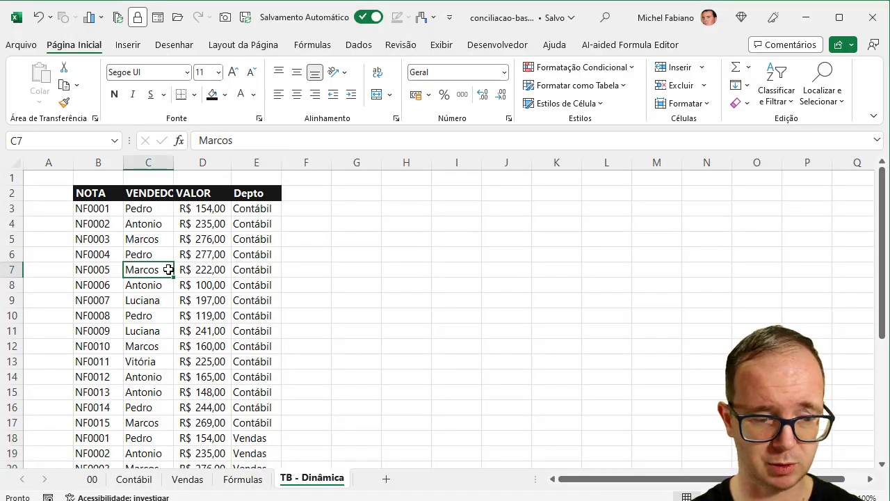
key("ctrl+a")
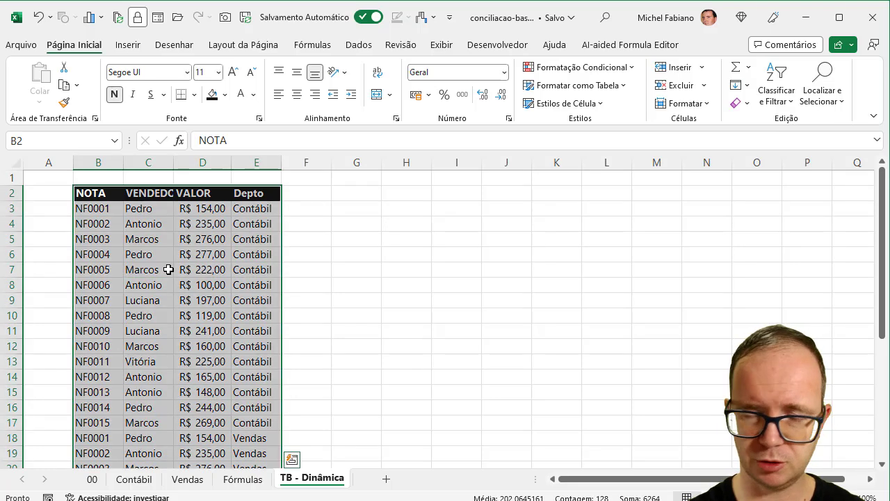
left_click(128, 45)
left_click(37, 73)
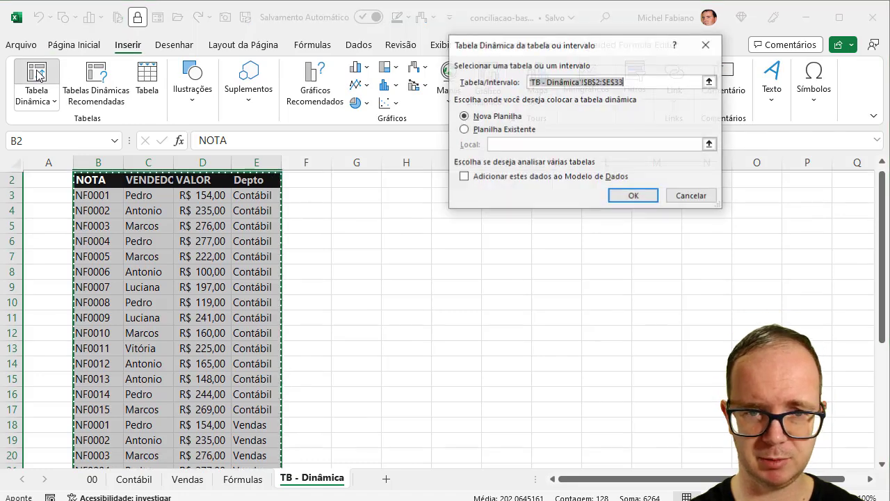
left_click(528, 131)
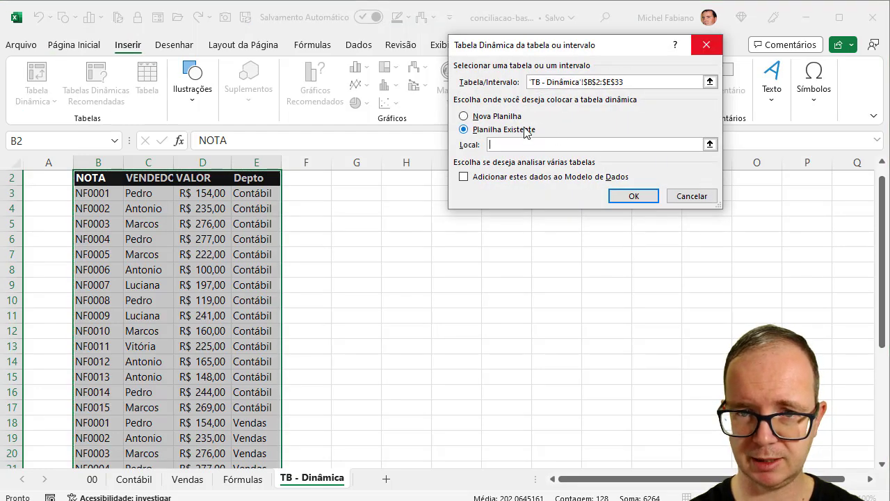
left_click(883, 162)
left_click(368, 197)
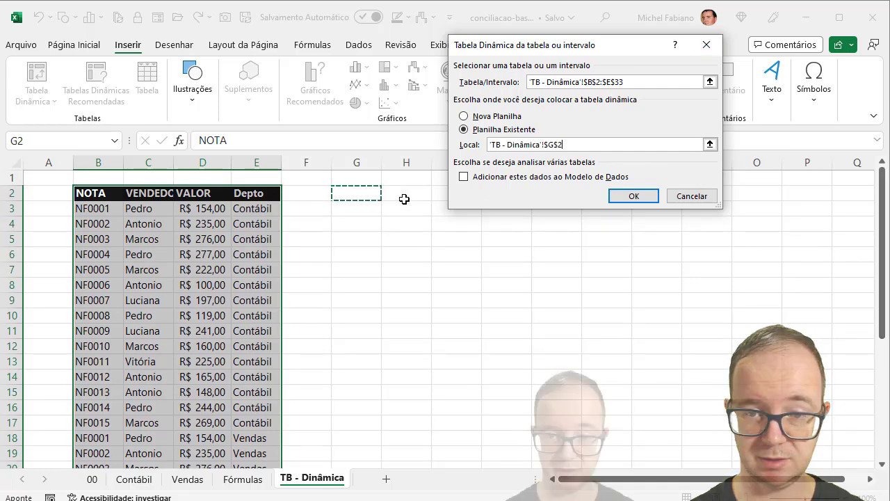
- Build the pivot with NOTA as rows, Sum of VALOR as values and Depto as columns
left_click(634, 196)
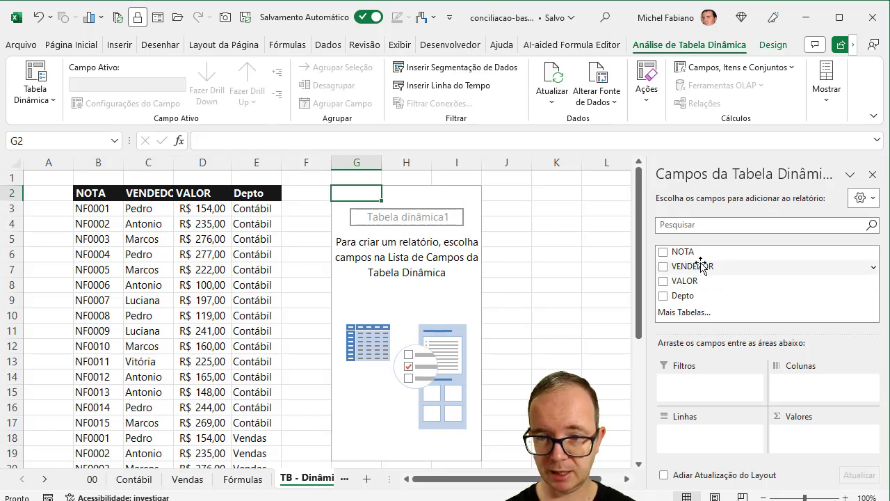
left_click_drag(686, 254, 699, 437)
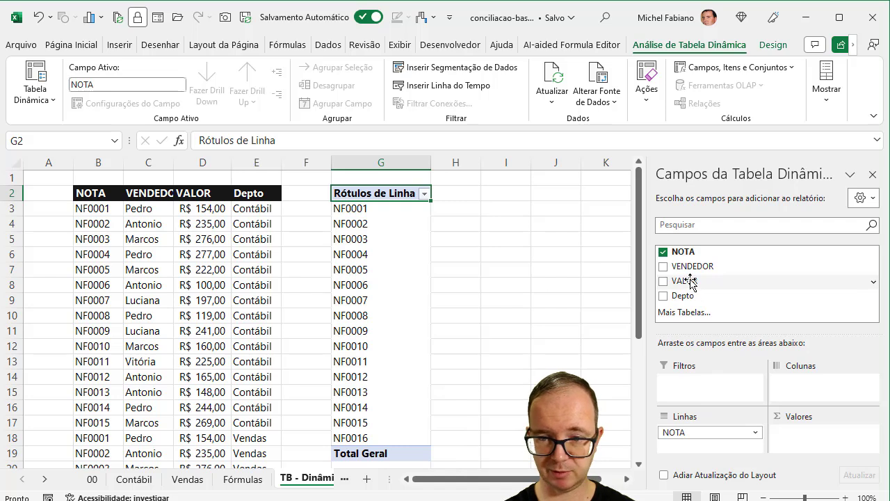
left_click_drag(690, 281, 809, 441)
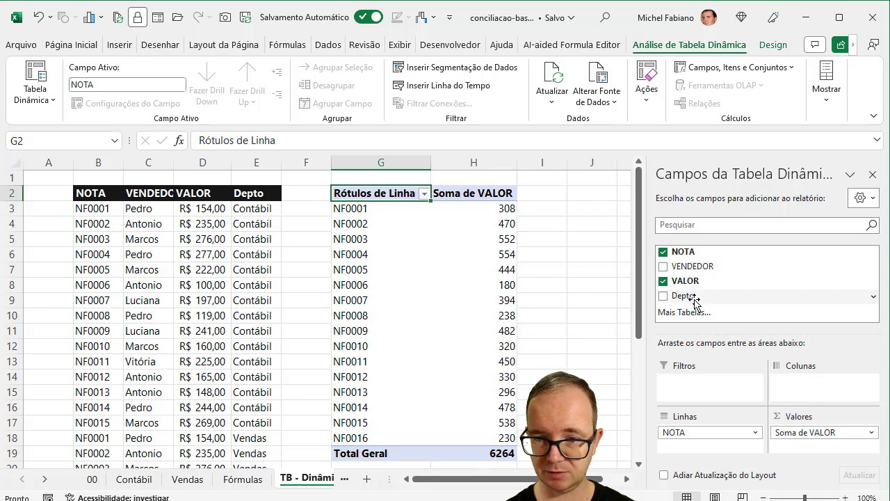
mouse_move(691, 297)
left_mouse_down()
mouse_move(809, 394)
mouse_move(821, 389)
left_mouse_up()
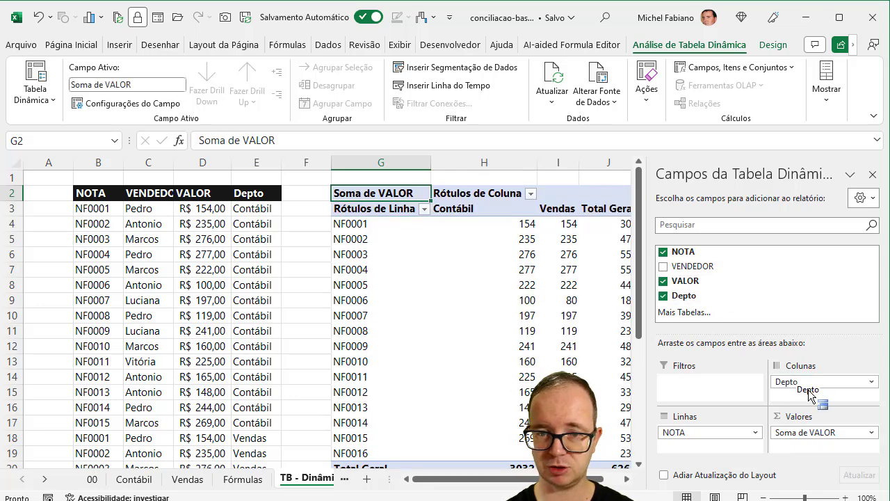
- Scroll right to inspect the pivot's Total Geral column J
left_click(629, 480)
left_click(628, 480)
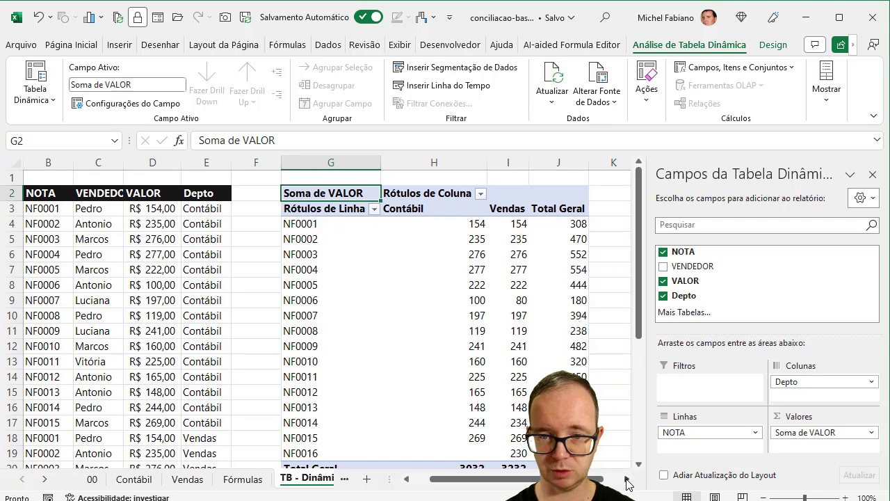
left_click(629, 480)
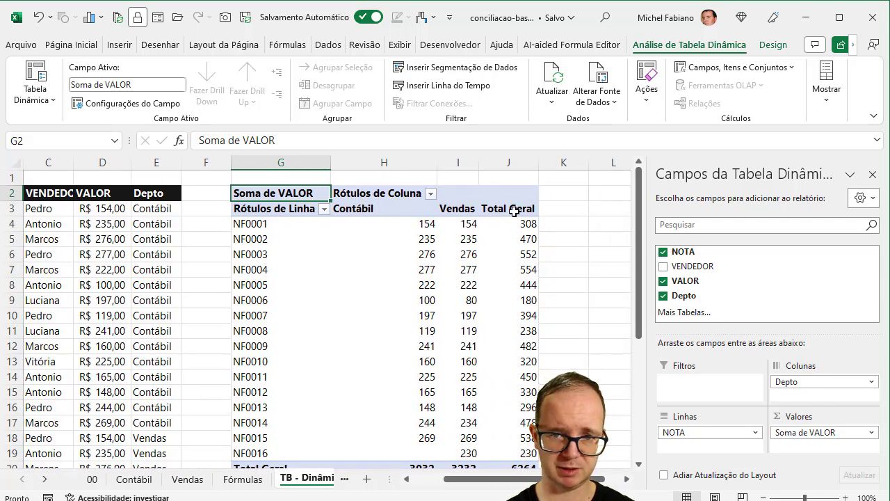
left_click(514, 210)
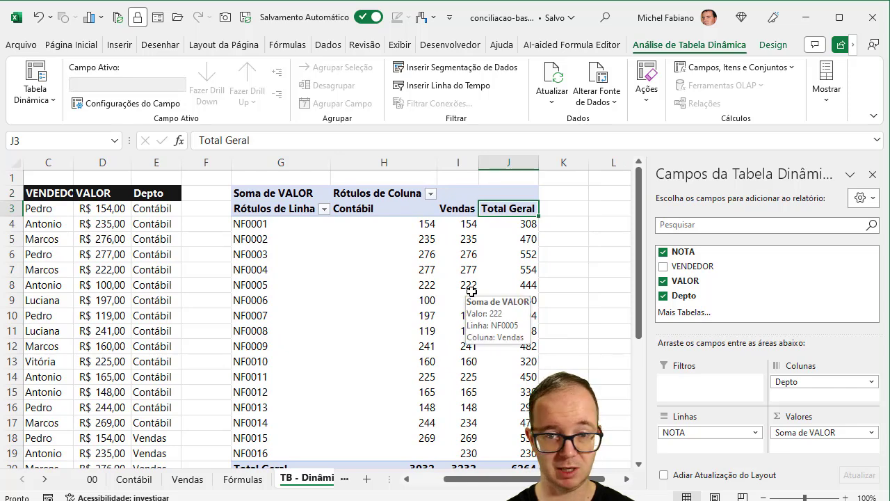
left_click(512, 161)
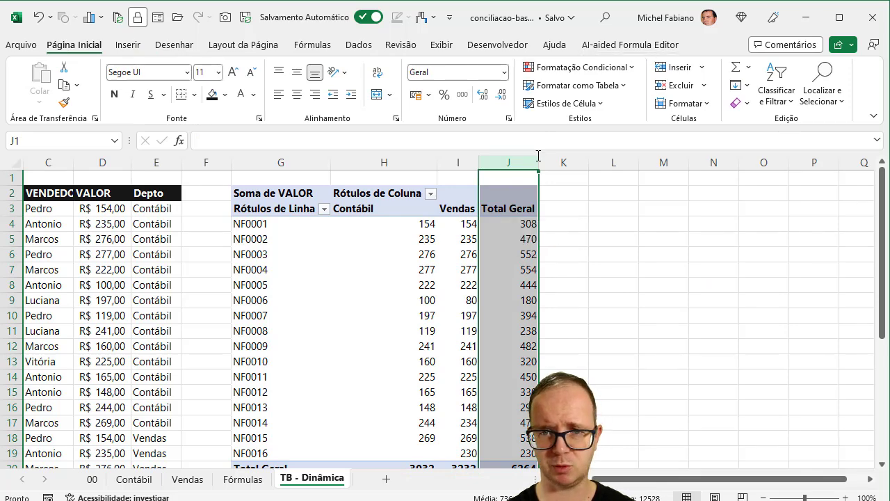
left_click(468, 252)
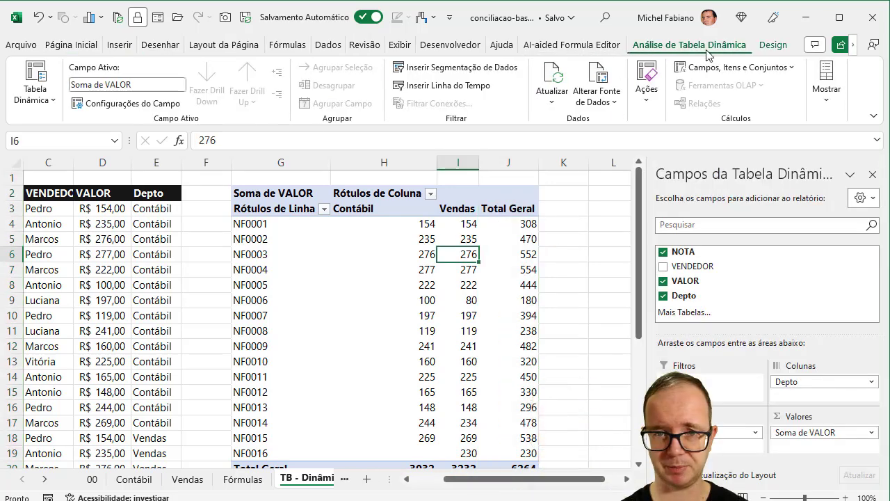
- Switch the pivot's grand totals off for rows and columns on the Design tab
left_click(771, 48)
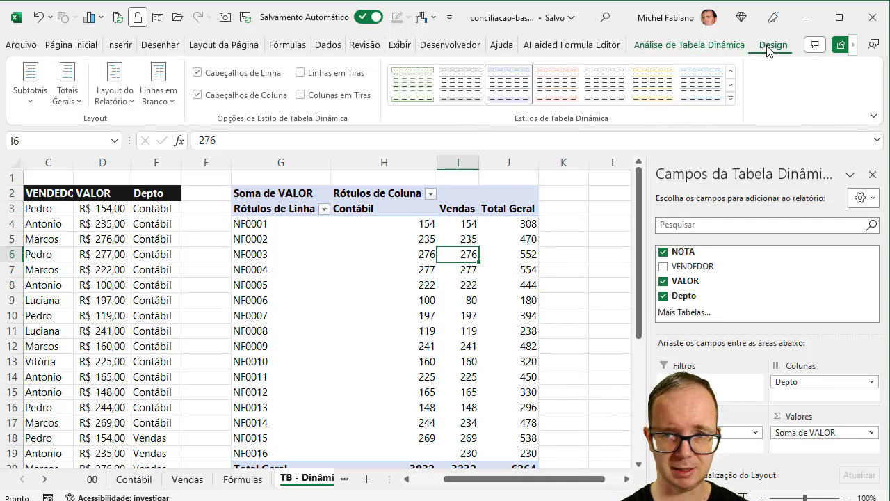
left_click(276, 75)
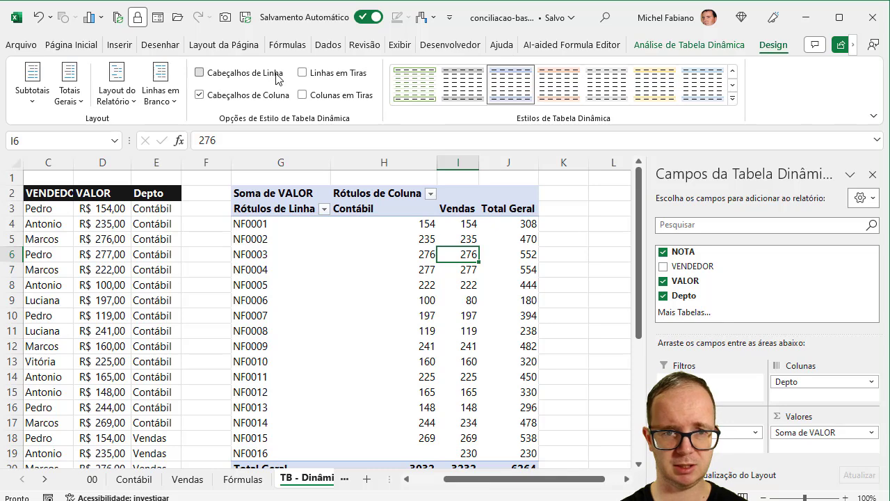
left_click(281, 96)
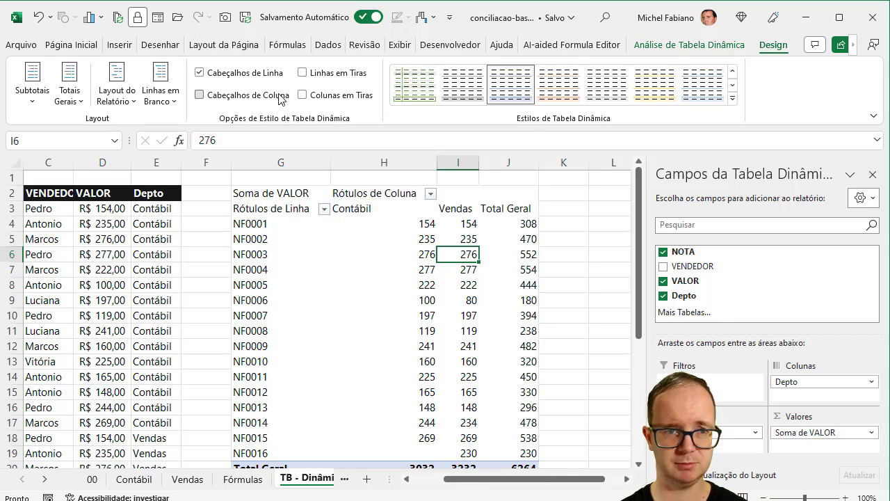
left_click(280, 96)
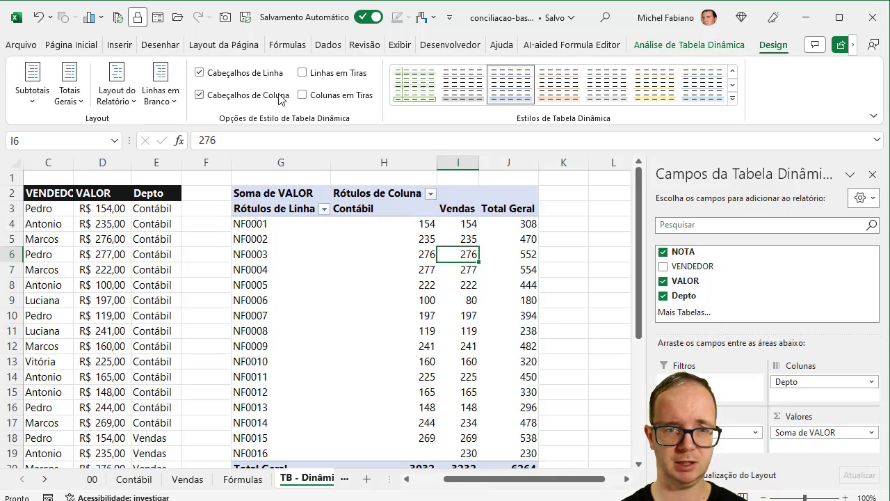
left_click(70, 94)
left_click(114, 133)
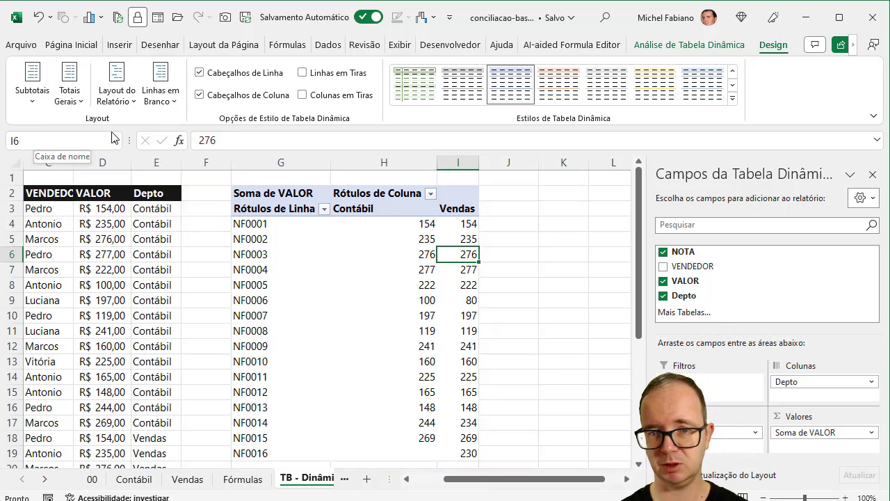
left_click(519, 208)
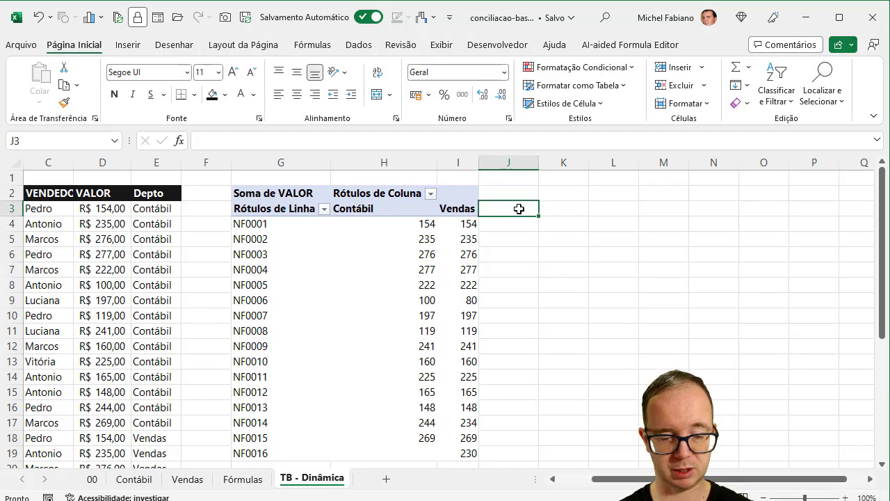
- Add a Status header in J3 and enter =SE(H4=I4;"OK";"Divergente") in J4
type("Status")
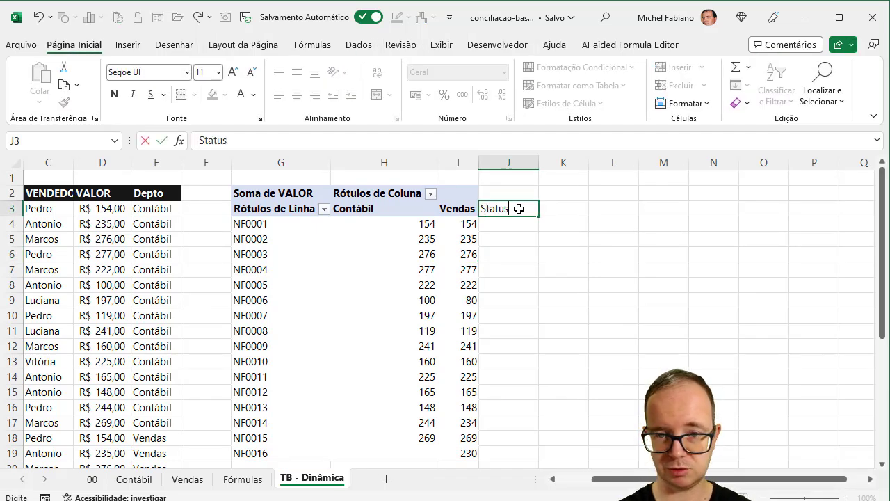
key("Return")
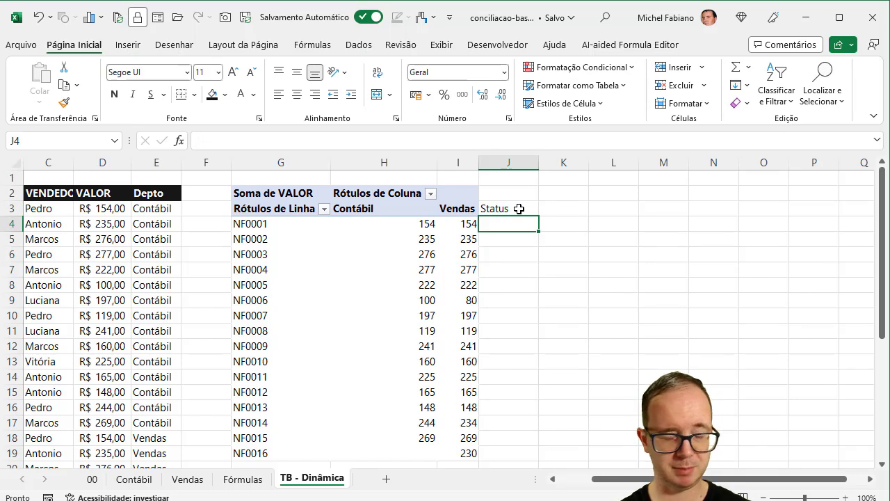
type("=")
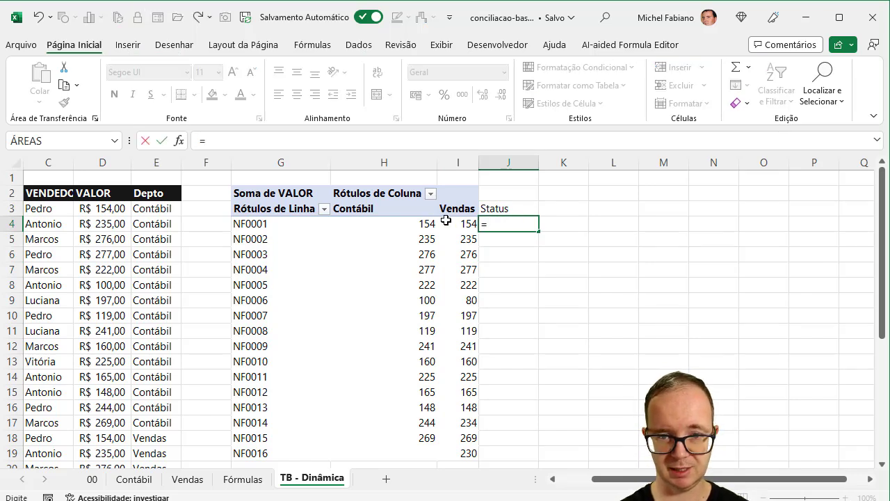
left_click(427, 223)
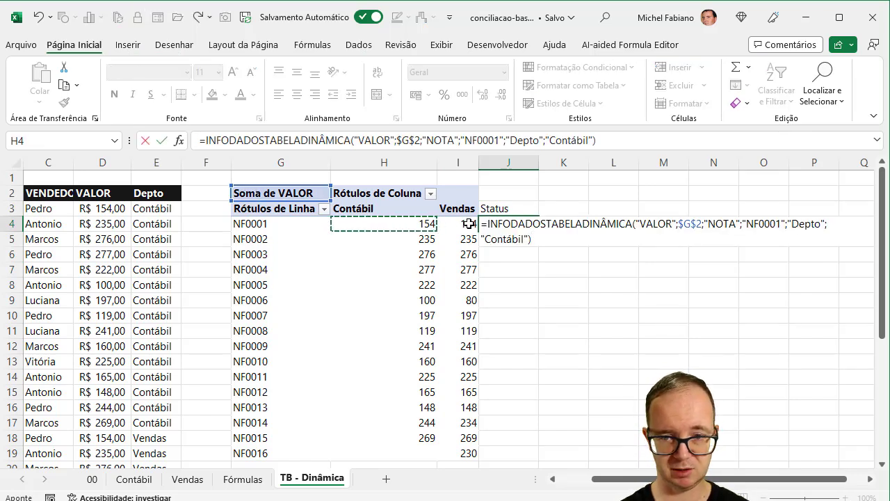
key("BackSpace")
key("BackSpace")
key("BackSpace")
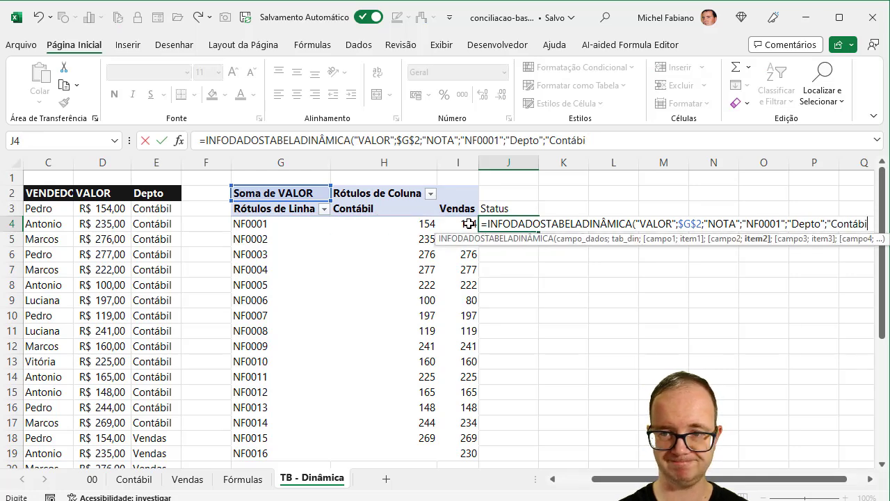
key("BackSpace")
key("BackSpace")
key("BackSpace")
key("BackSpace")
key("BackSpace")
key("BackSpace")
key("BackSpace")
key("BackSpace")
key("BackSpace")
key("BackSpace")
key("BackSpace")
key("BackSpace")
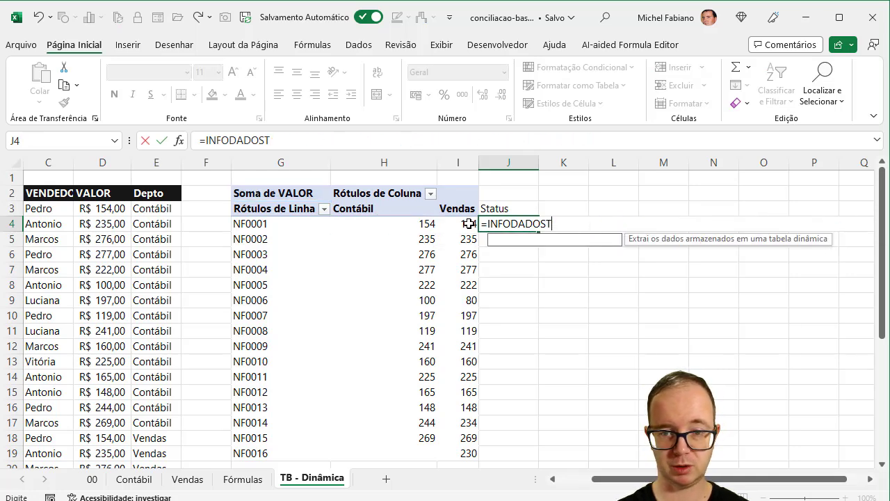
key("BackSpace")
key("BackSpace")
key("BackSpace")
key("BackSpace")
key("BackSpace")
key("BackSpace")
key("BackSpace")
key("BackSpace")
type("=s")
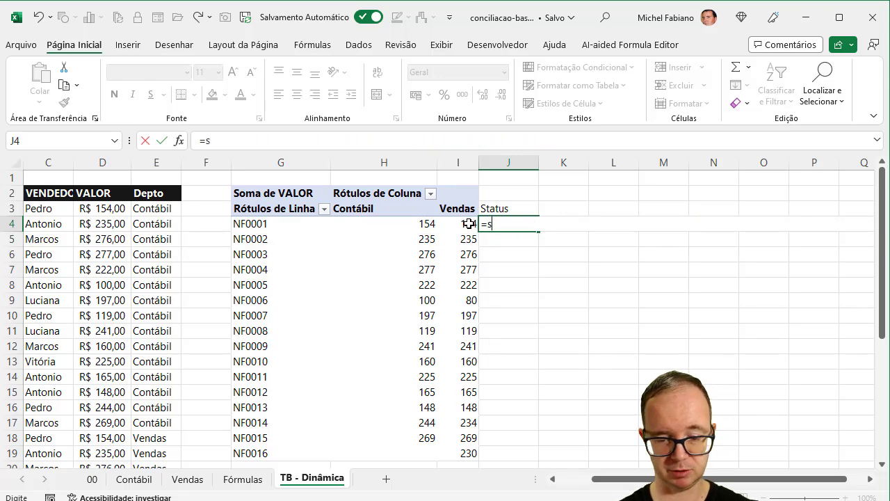
type("e(")
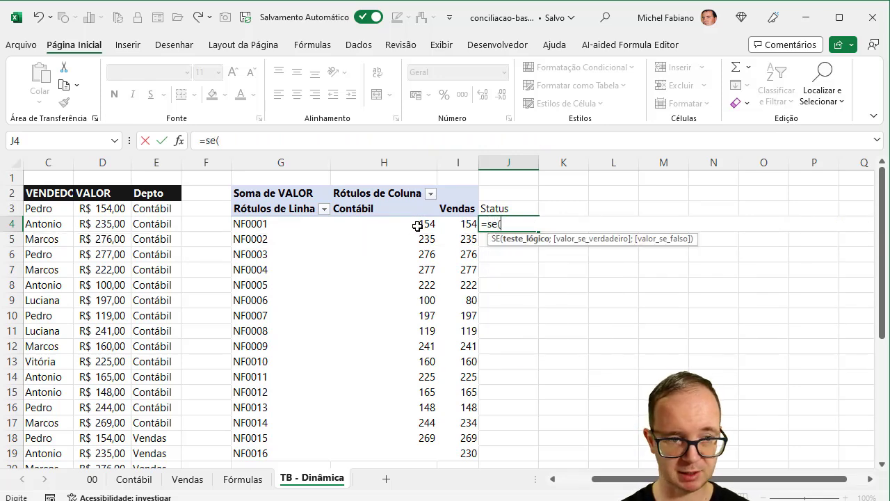
type("h4=")
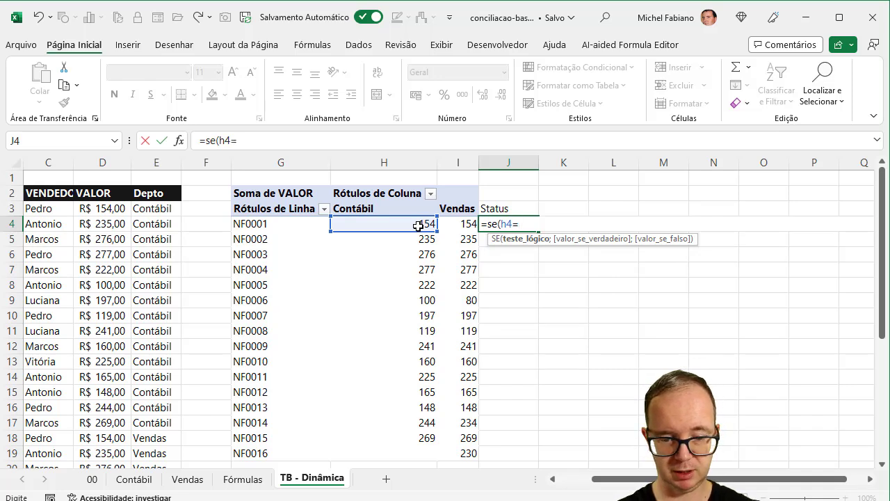
type("i4;")
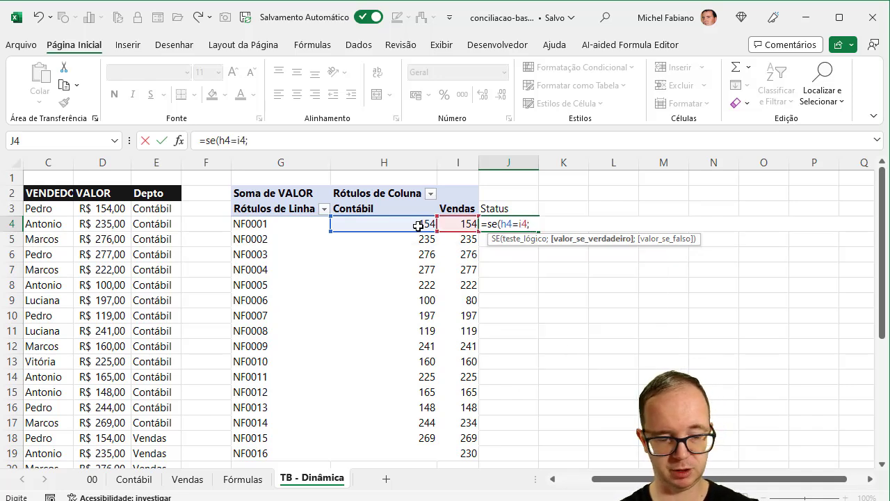
type("\"OK\"")
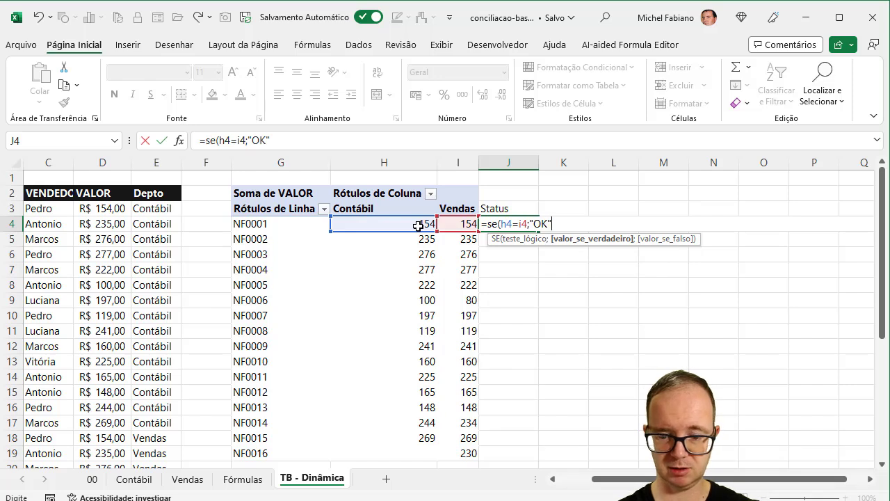
type(";\"")
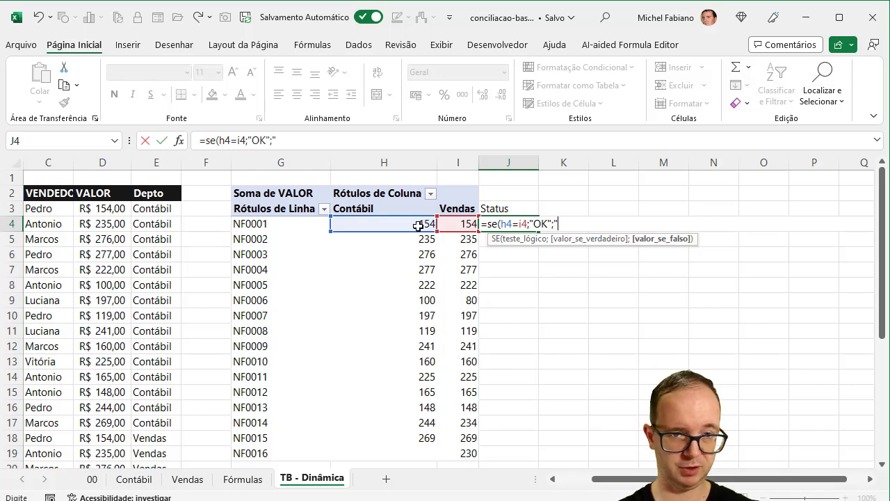
type("Divergente\"")
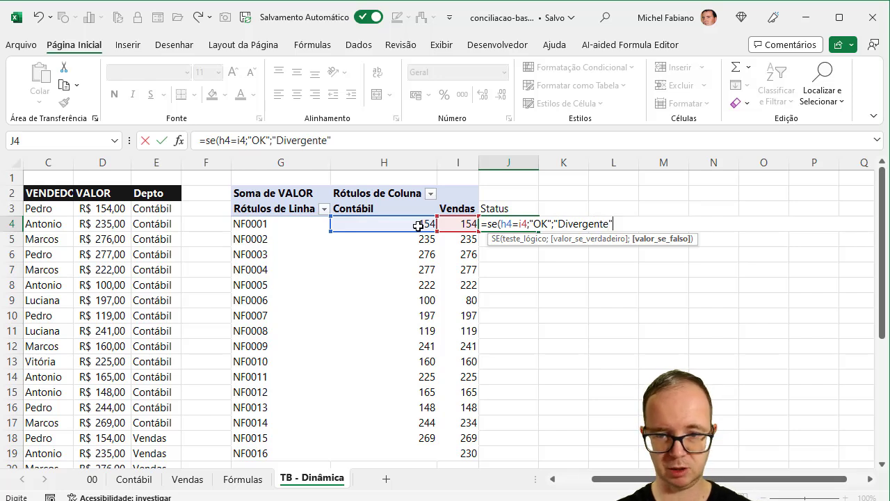
type(")")
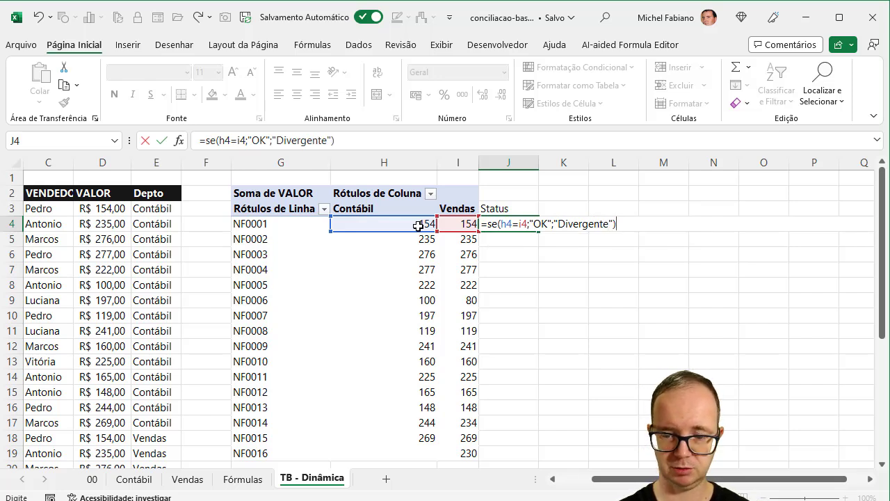
key("Return")
left_click(499, 226)
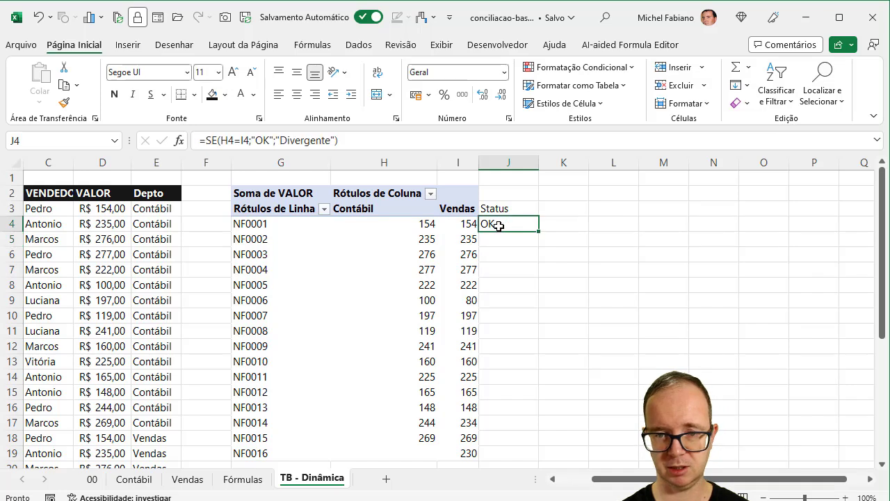
left_click(542, 231)
left_click(526, 224)
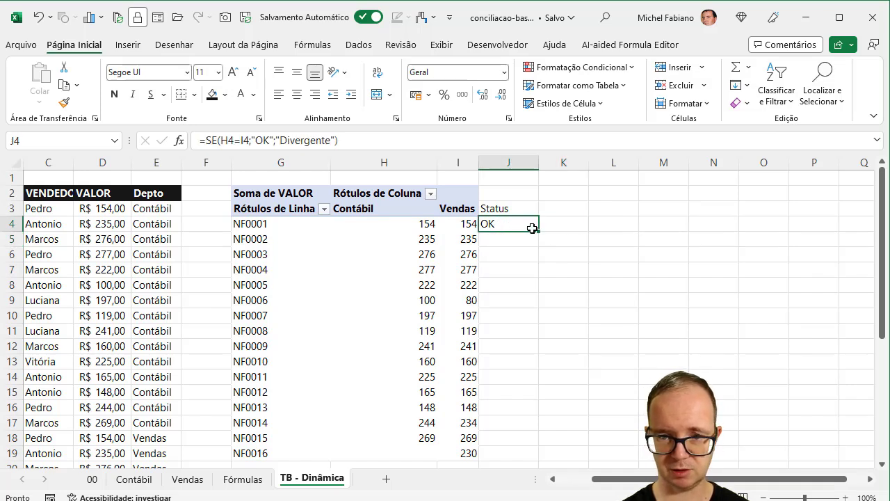
- Copy the Status formula down to J19 and select the Divergente rows NF0006 and NF0014
double_click(538, 231)
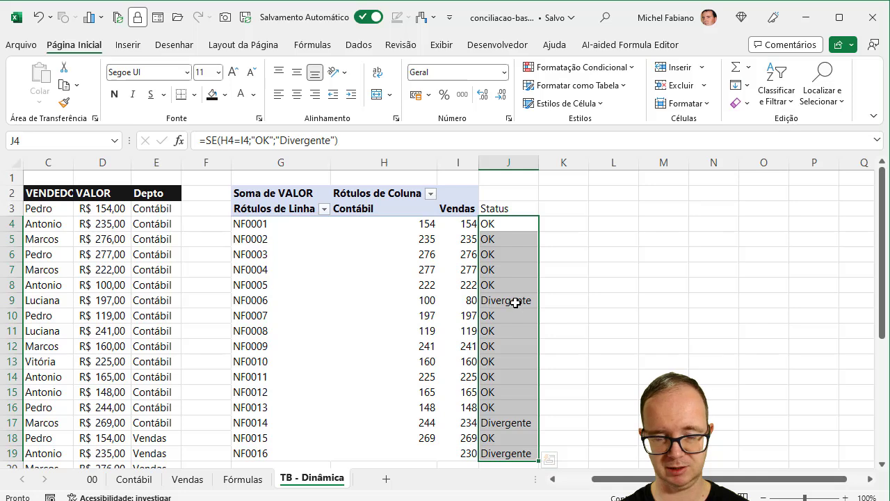
left_click(515, 301)
left_click_drag(515, 301, 260, 306)
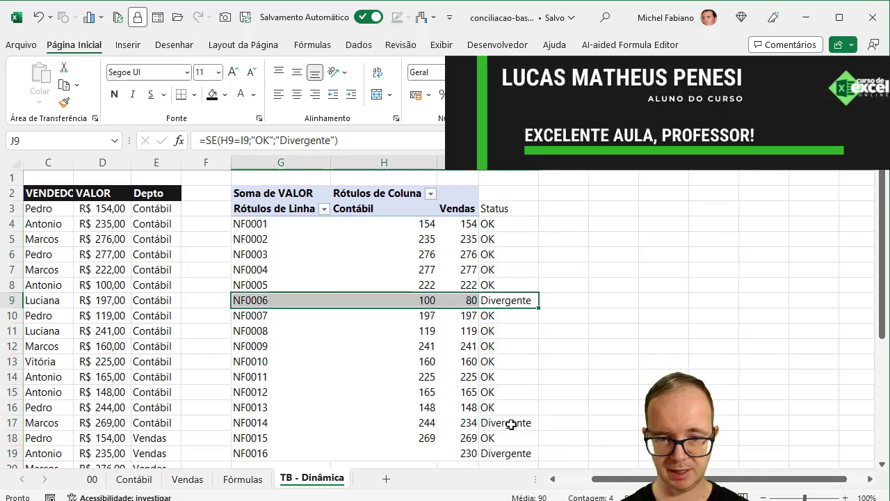
left_click_drag(511, 424, 283, 412)
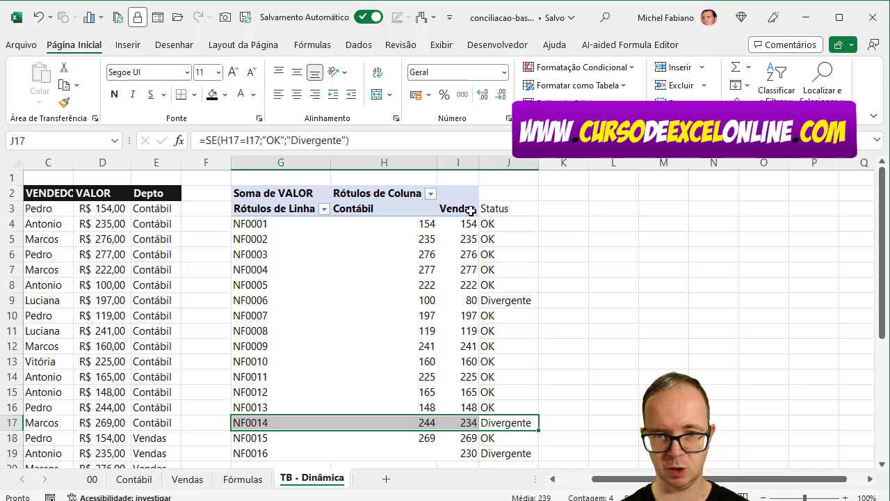
- Compare NF0006's Contábil 100 against Vendas 80, then mark the NF0014 and NF0016 mismatches
left_click(471, 300)
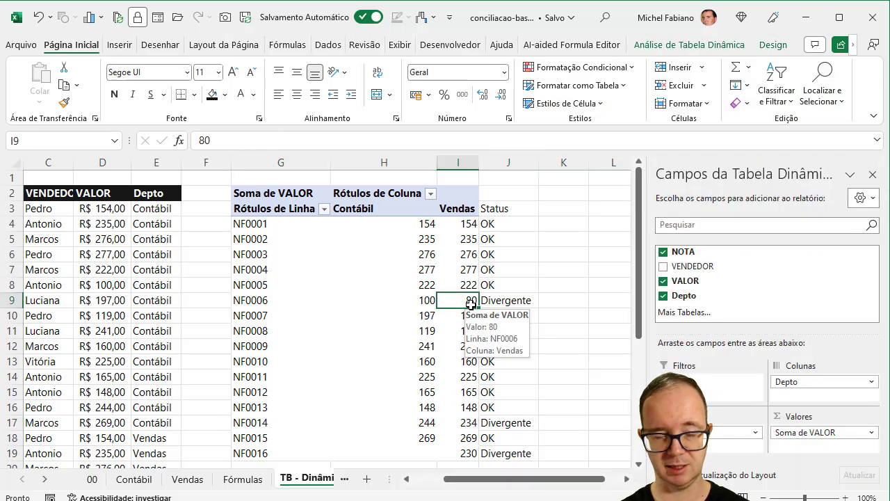
left_click(429, 299)
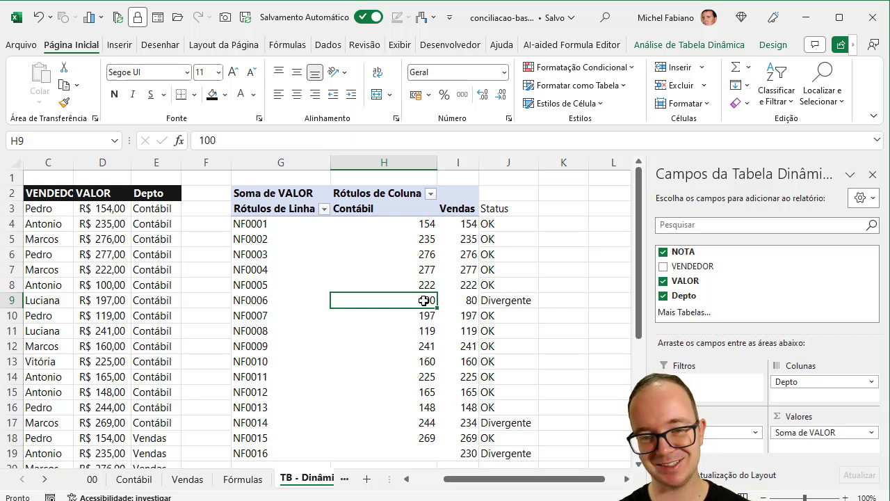
left_click_drag(424, 300, 501, 300)
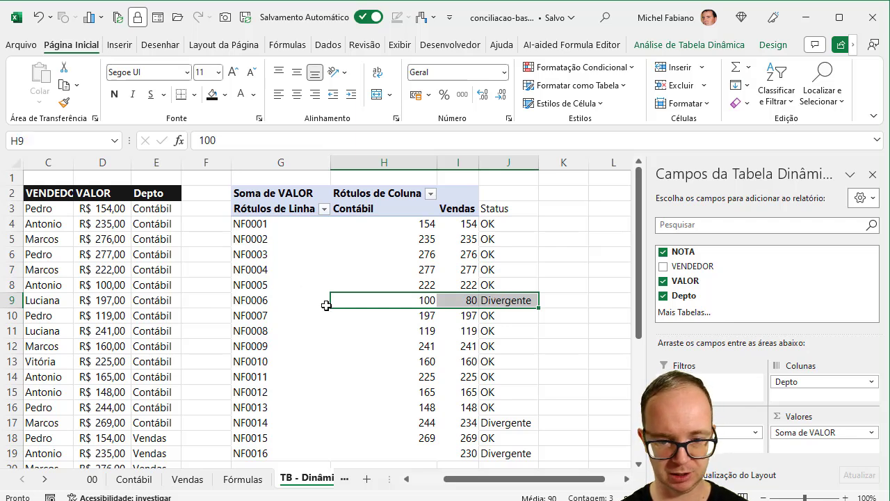
left_click_drag(487, 422, 286, 422)
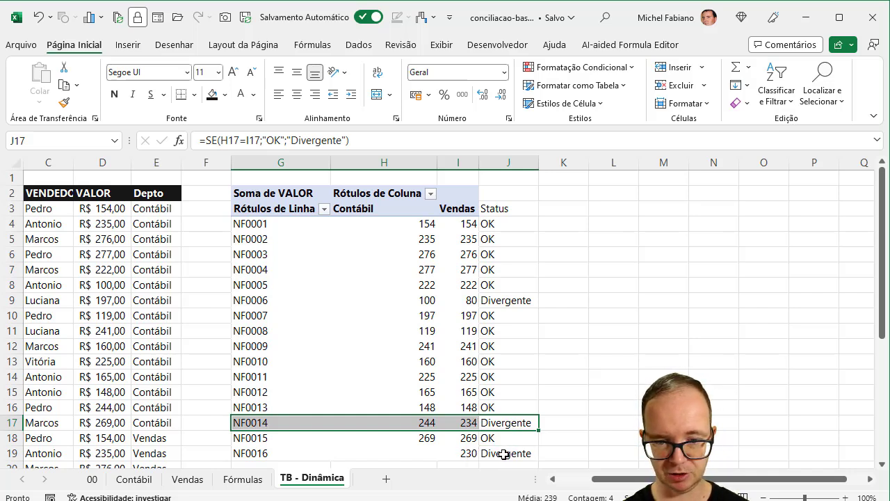
left_click_drag(503, 453, 462, 452)
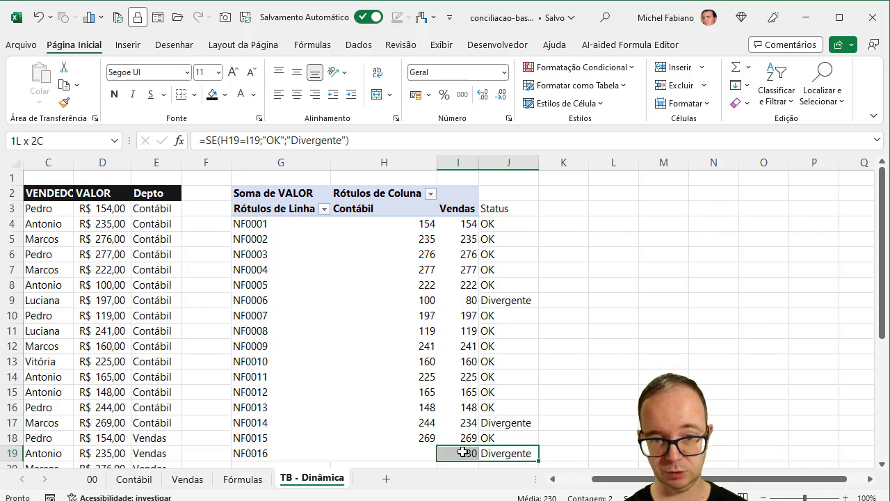
- Review the Fórmulas sheet, then insert a new blank worksheet, Planilha6
left_click(414, 455)
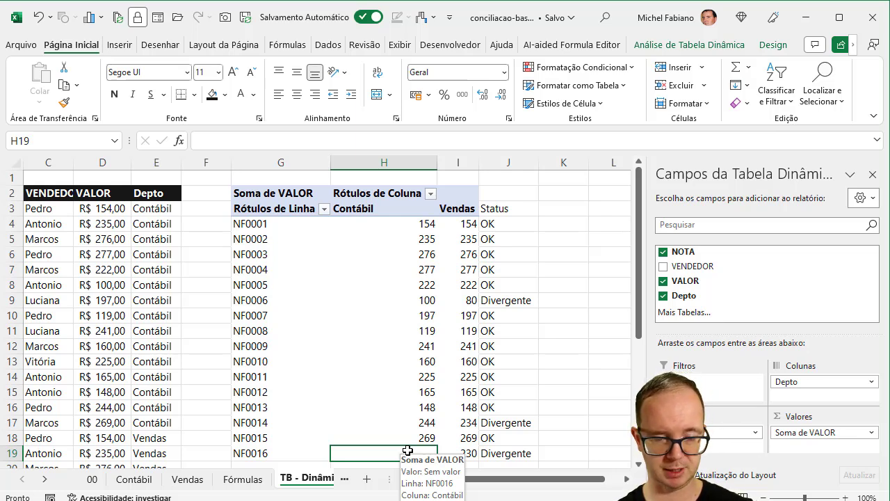
left_click(251, 480)
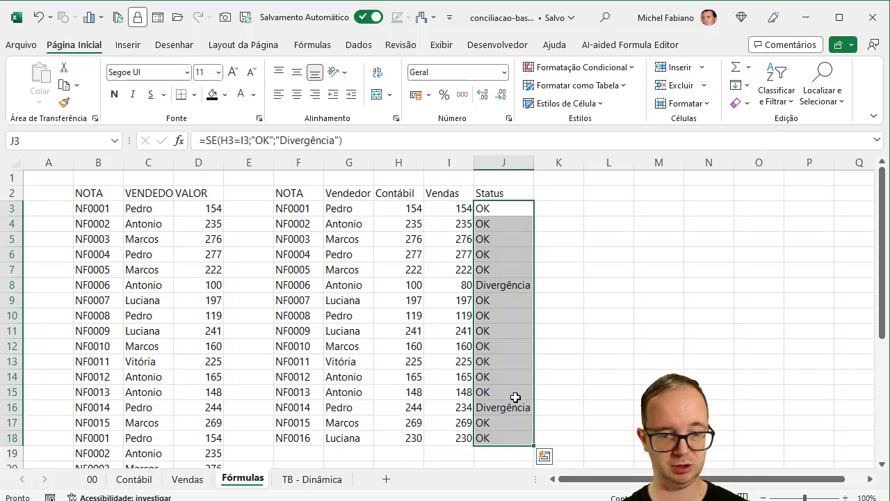
left_click(302, 481)
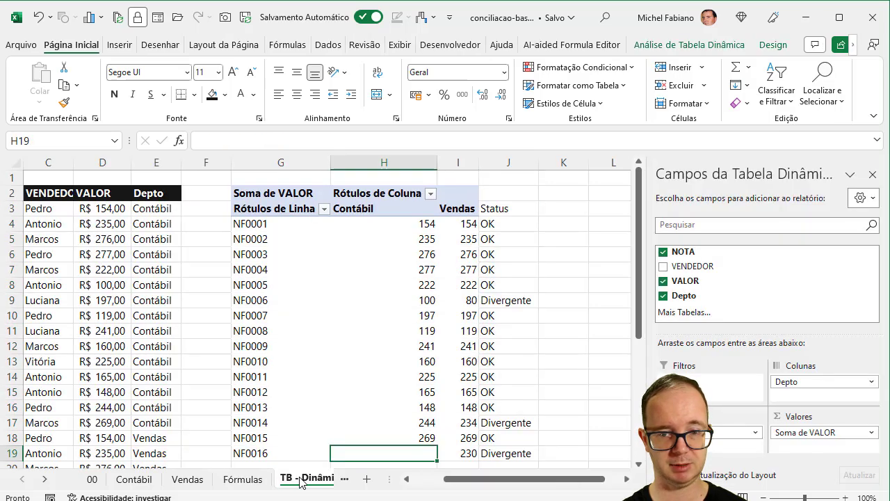
left_click(254, 480)
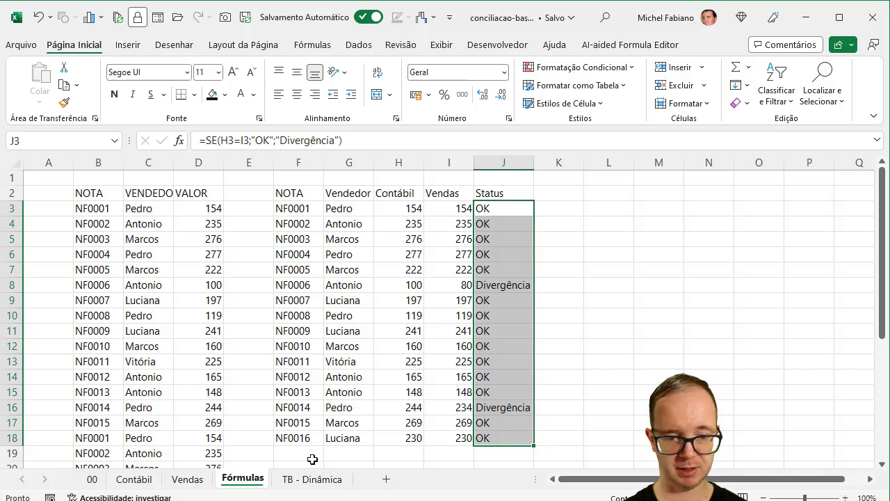
left_click(388, 480)
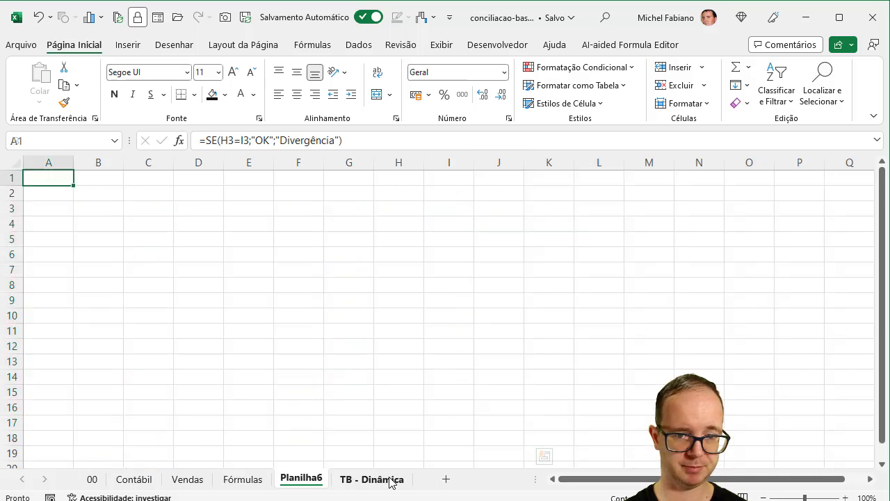
- Start an EMPILHARV formula in B1 using Contábil!B2:D17 as the first array
left_click(96, 194)
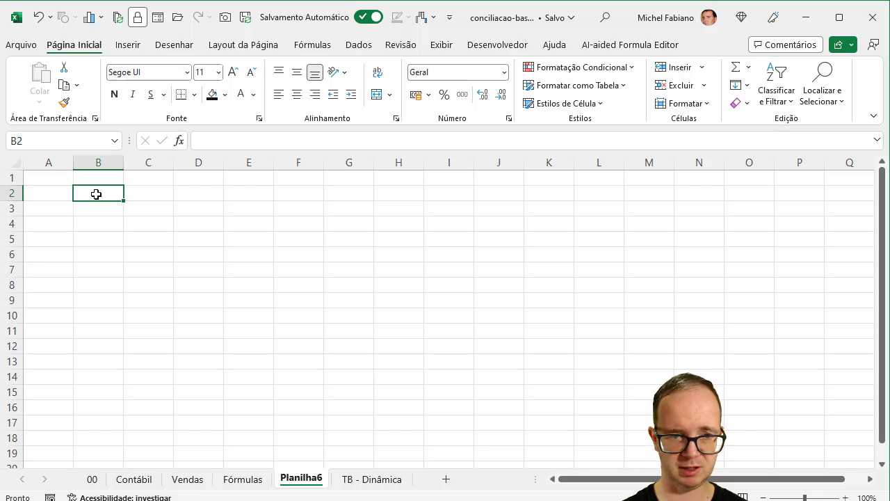
key("Up")
type("=")
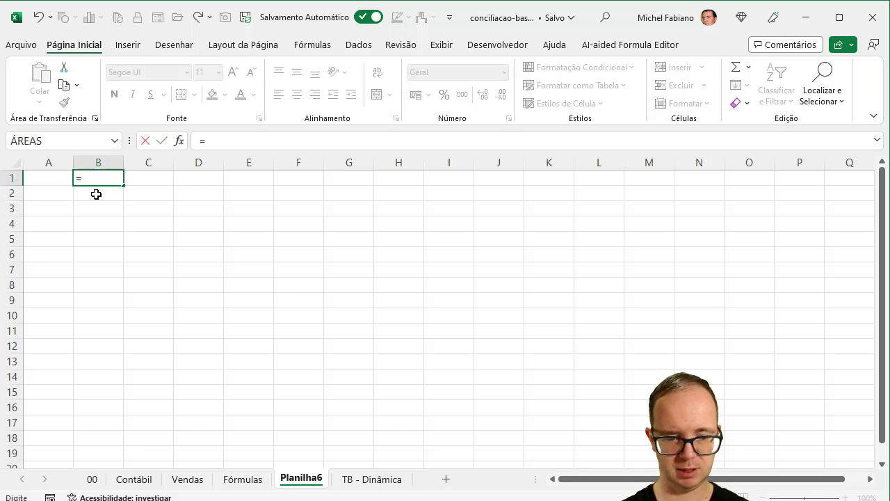
type("empi")
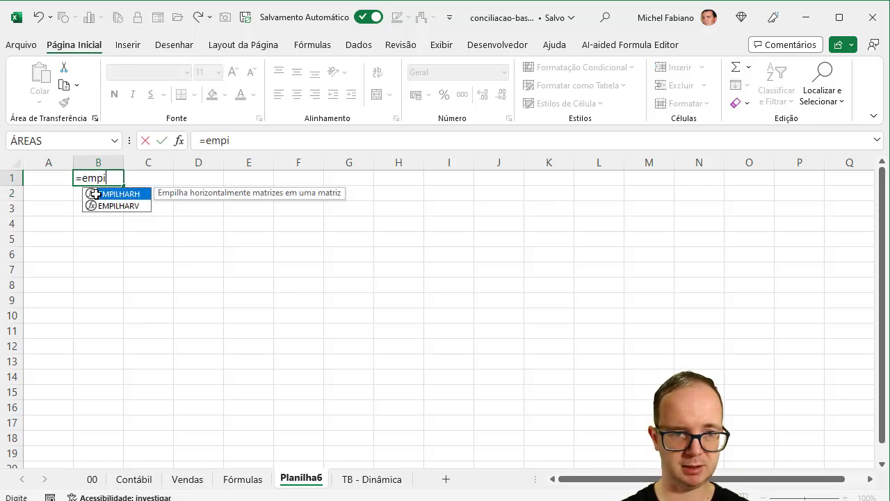
double_click(128, 207)
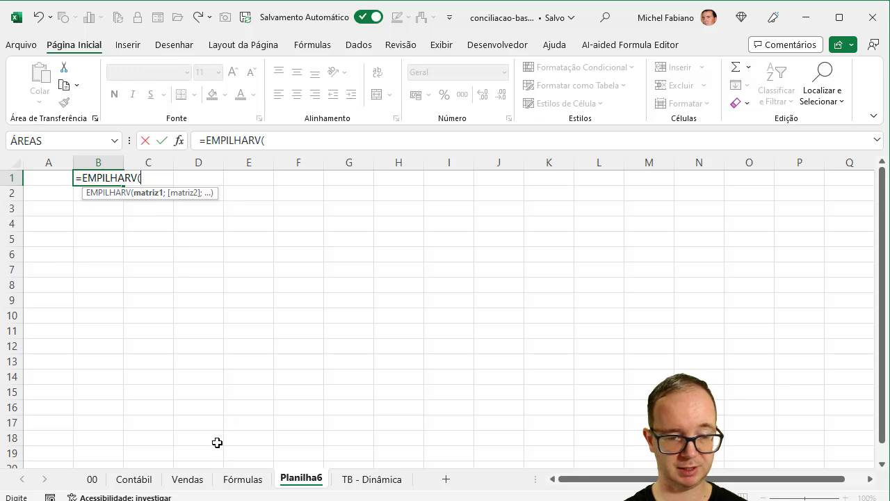
left_click(147, 484)
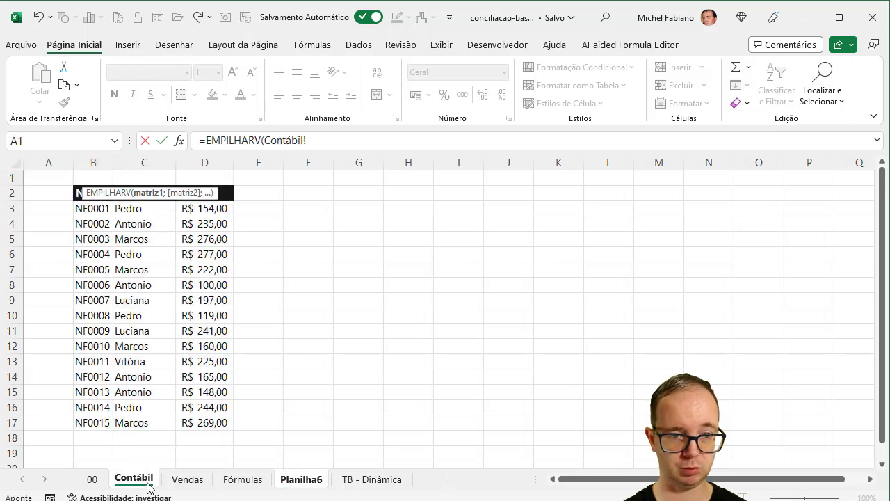
left_click_drag(79, 193, 218, 424)
type(")")
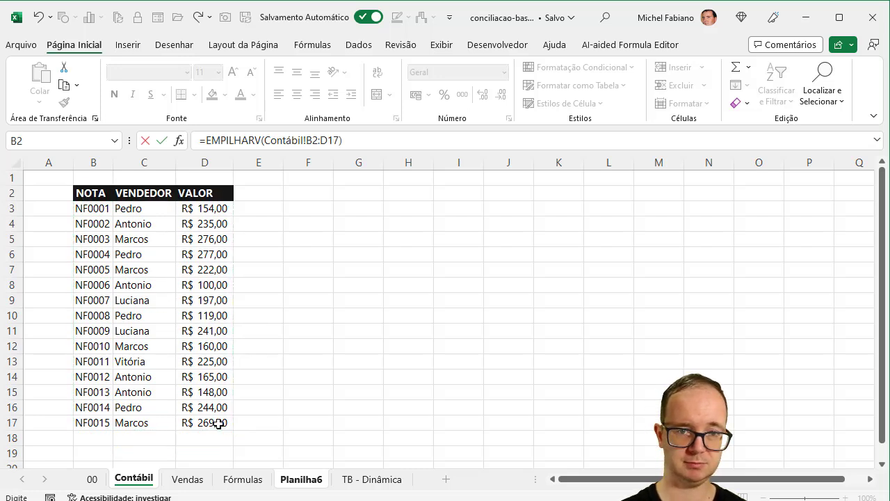
key("BackSpace")
type(";")
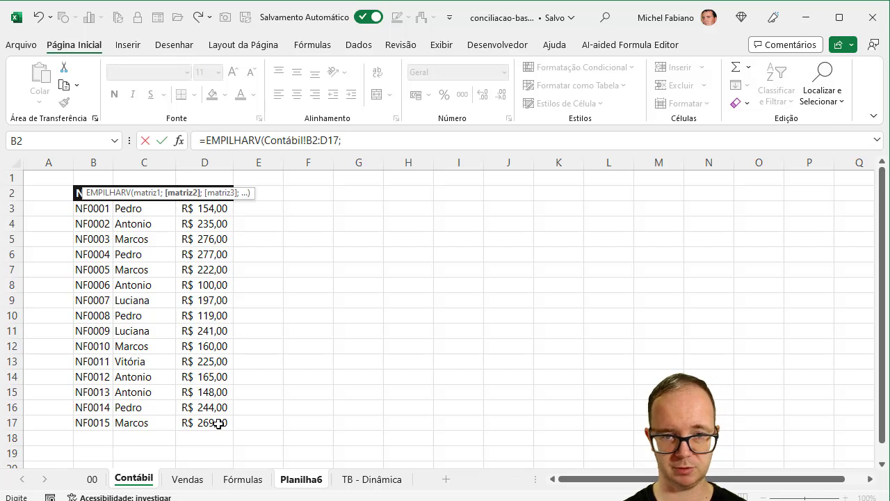
- Add Vendas!B3:D18 as the second array, commit the formula and autofit column C
left_click(200, 483)
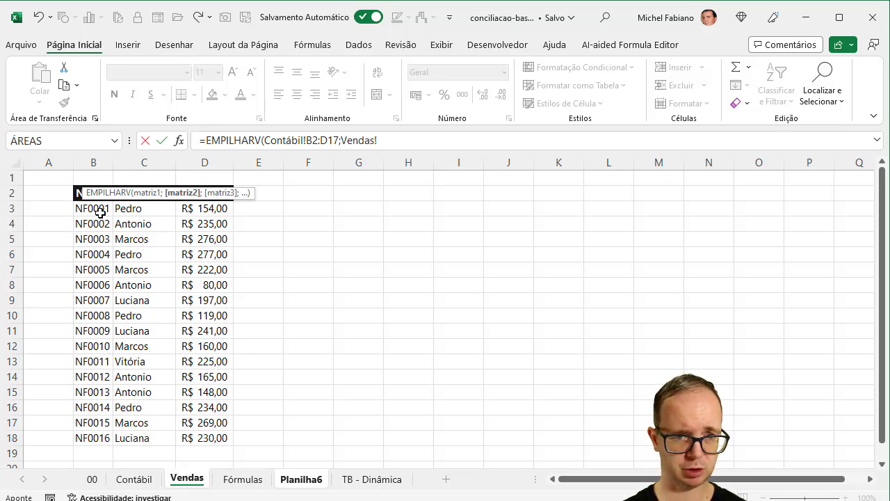
left_click_drag(100, 212, 201, 434)
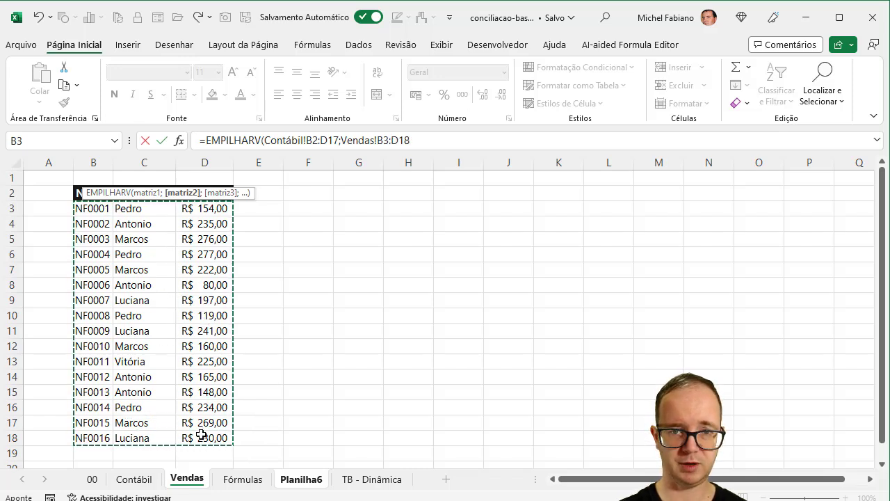
type(")")
key("Return")
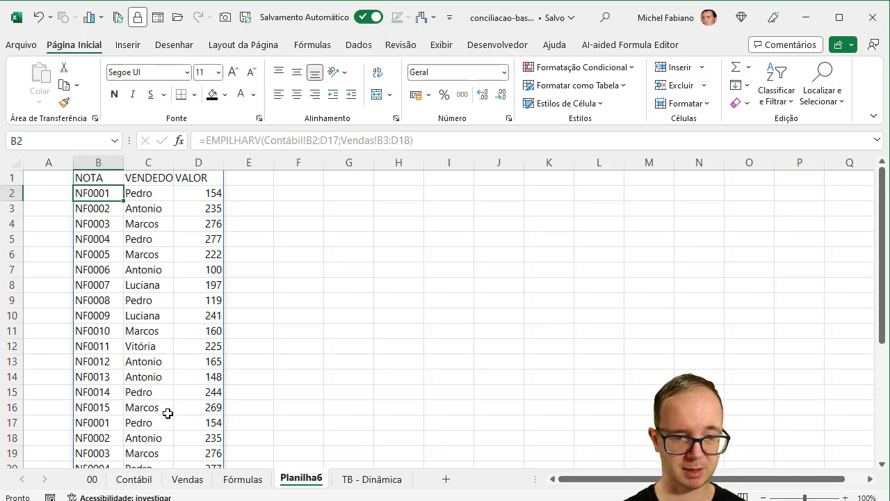
double_click(174, 162)
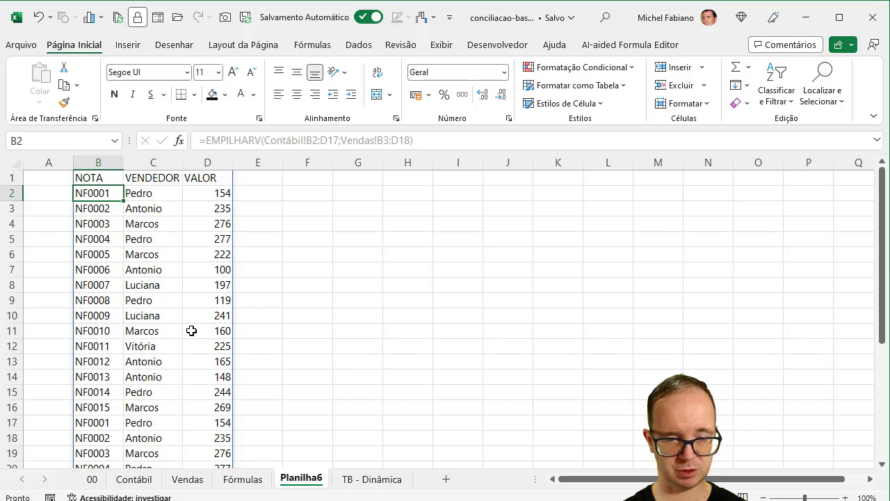
- Enter =ÚNICO on all of column B in F1, leaving a trailing 0 in the list
left_click(322, 175)
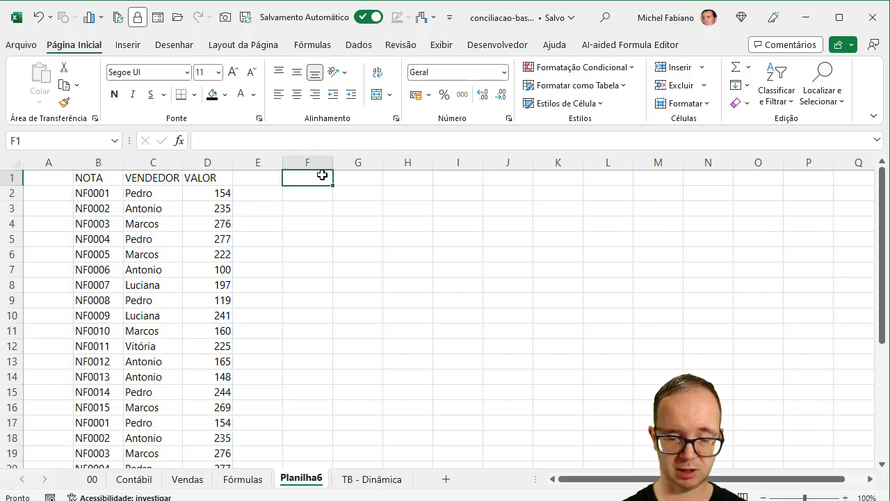
type("=único")
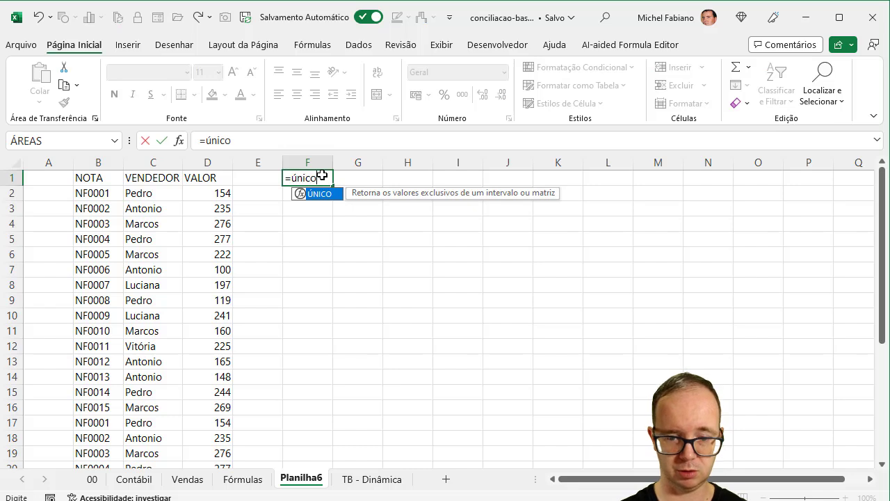
type("(")
left_click(100, 162)
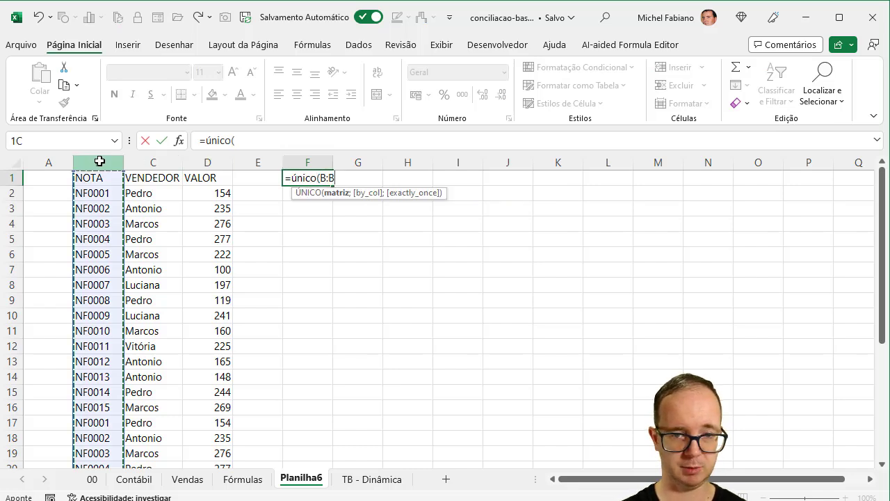
type(")")
key("Return")
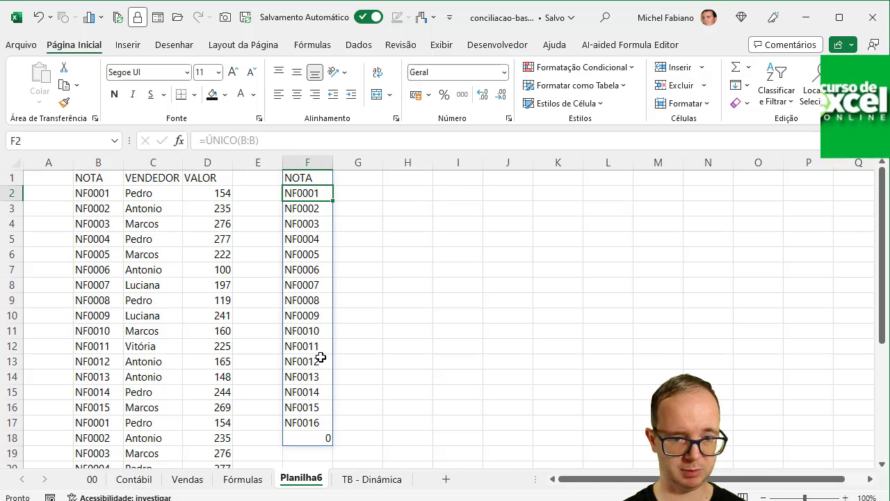
left_click(316, 439)
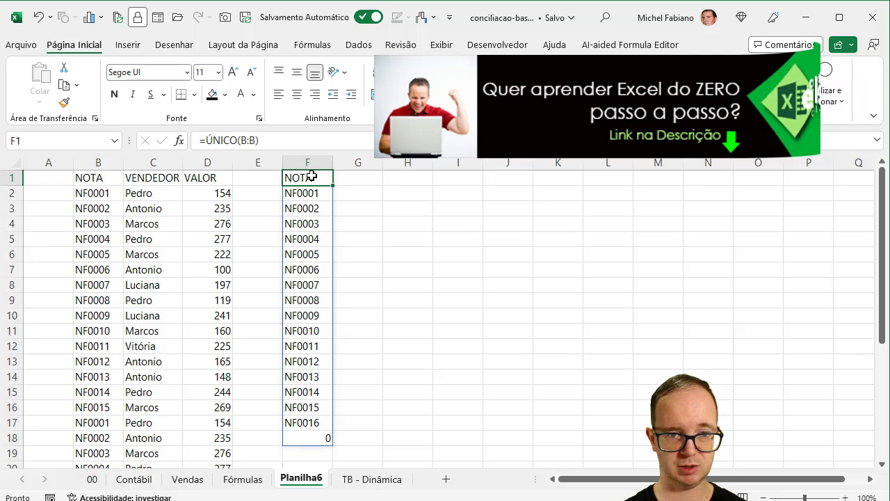
- Change the ÚNICO range to B1:B32 so the list ends at NF0016
left_click(297, 142)
key("BackSpace")
key("BackSpace")
key("BackSpace")
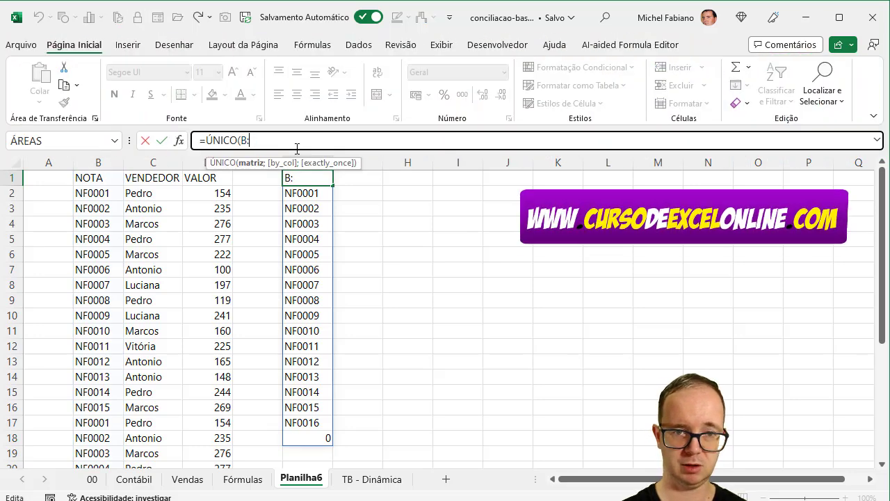
type("1")
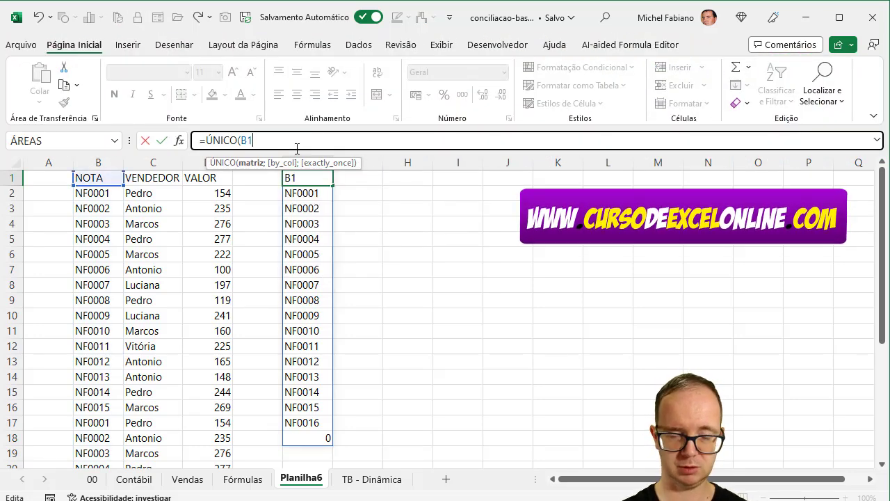
key("BackSpace")
key("BackSpace")
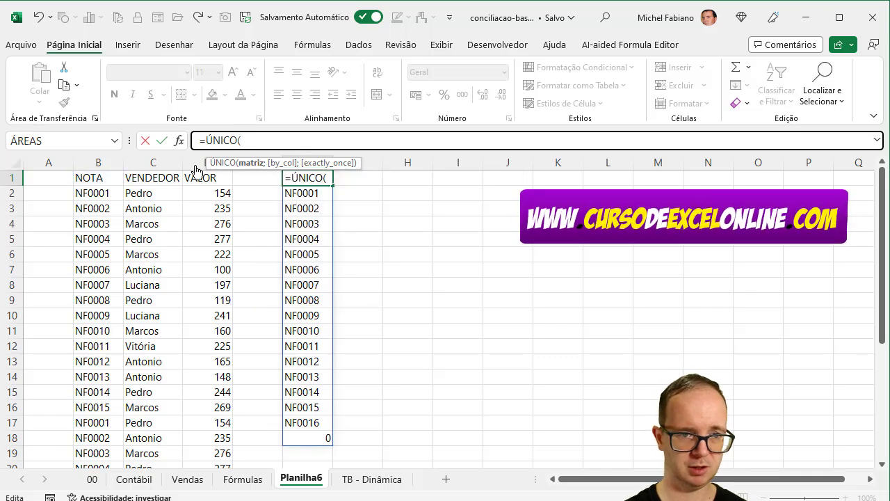
mouse_move(103, 177)
left_mouse_down()
mouse_move(99, 495)
mouse_move(98, 446)
left_mouse_up()
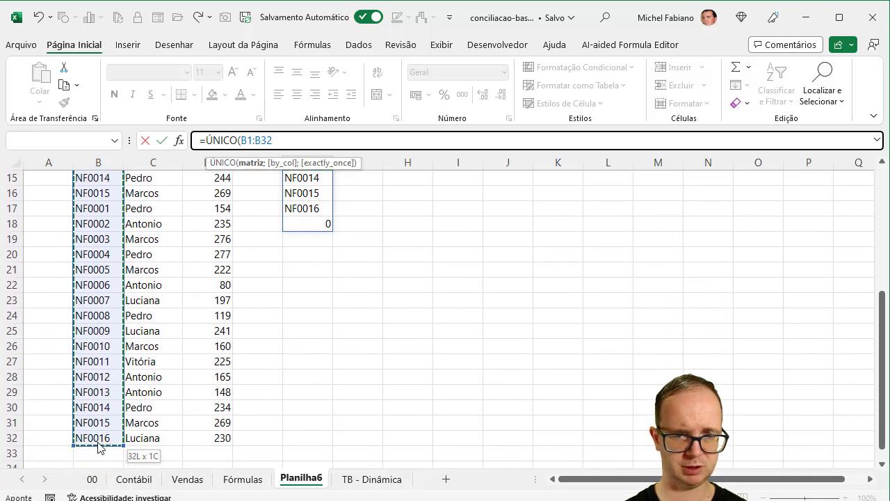
key("Return")
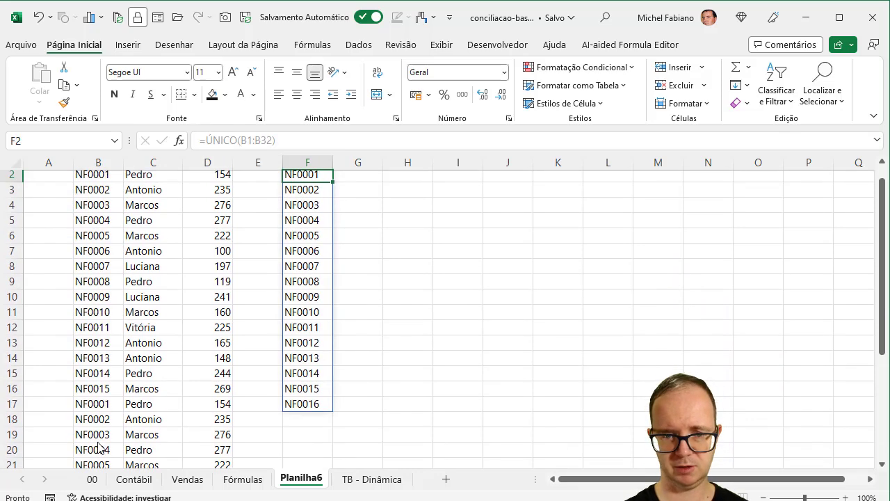
key("Up")
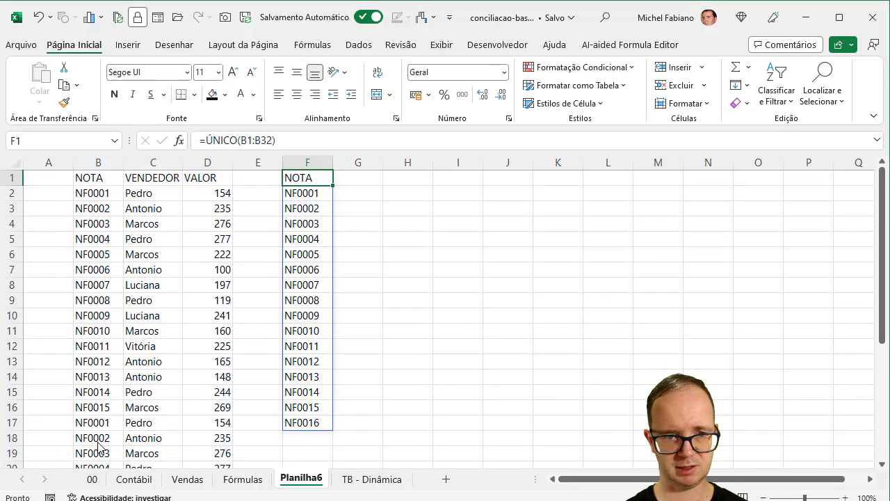
key("Right")
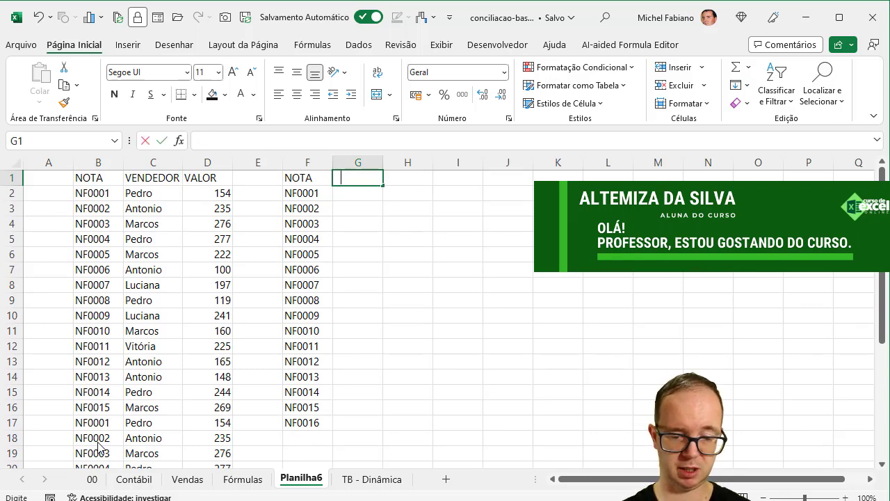
- Head G1 'Contábil' and enter =PROCV(F2;B:D;3;0) in G2
type("Contábil")
key("Return")
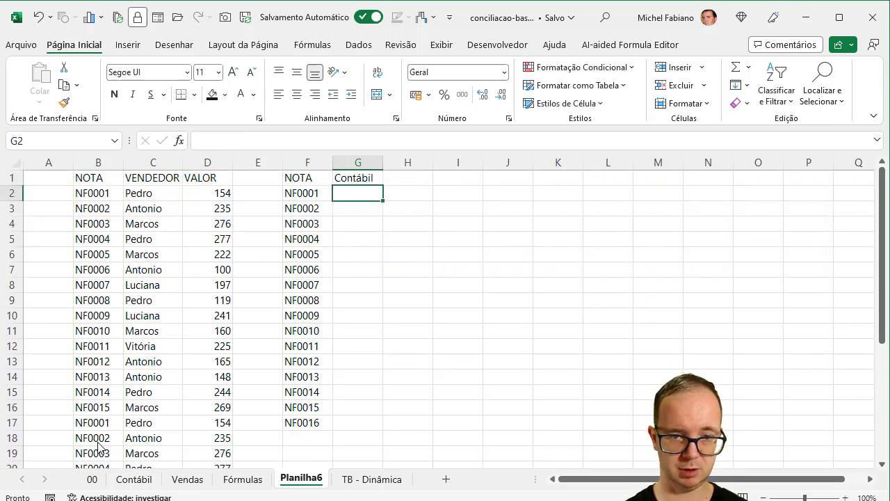
type("=procv")
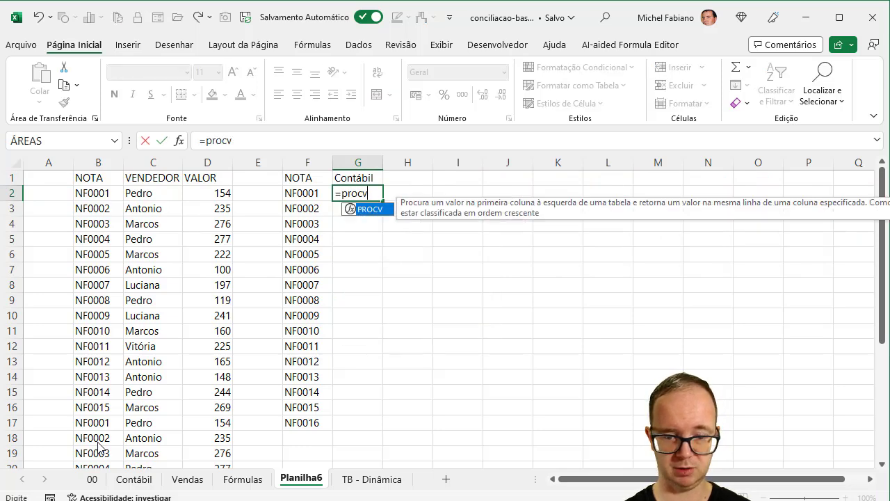
type("(")
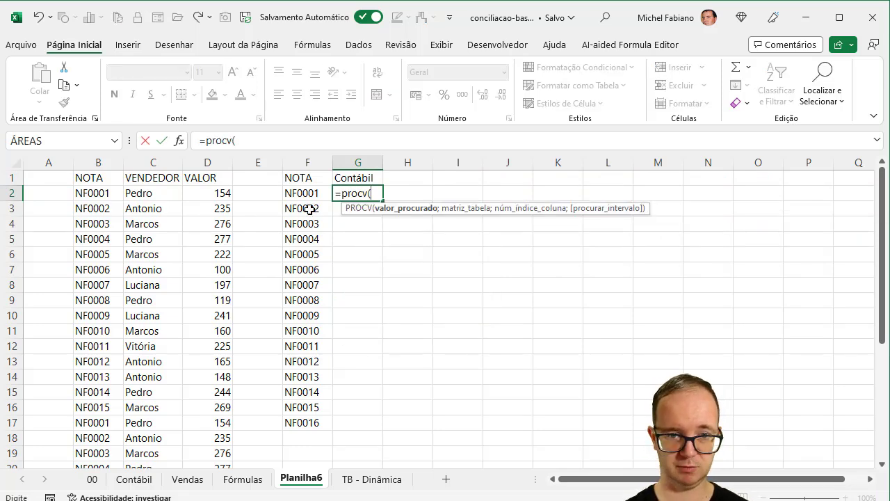
left_click(312, 193)
type(";")
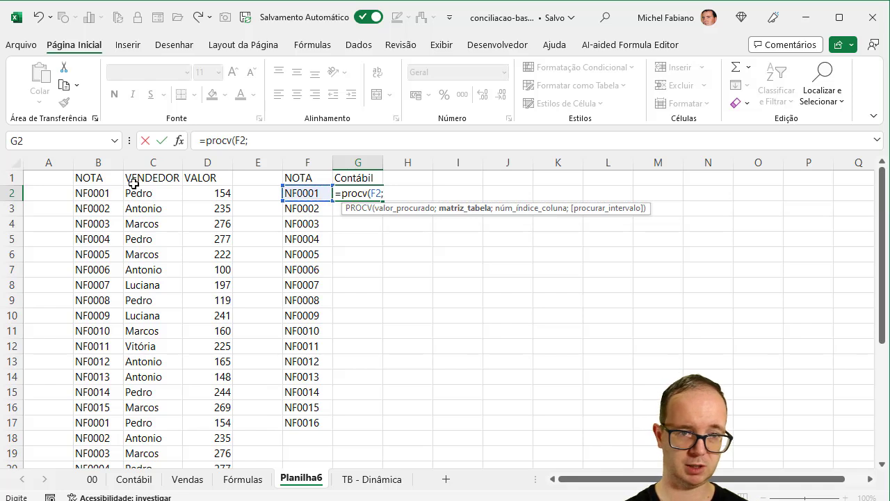
left_click_drag(104, 159, 209, 159)
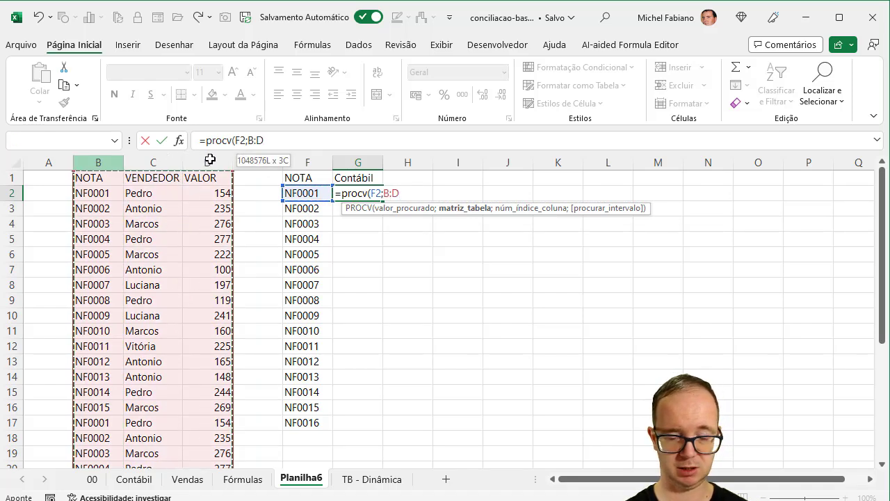
type(";")
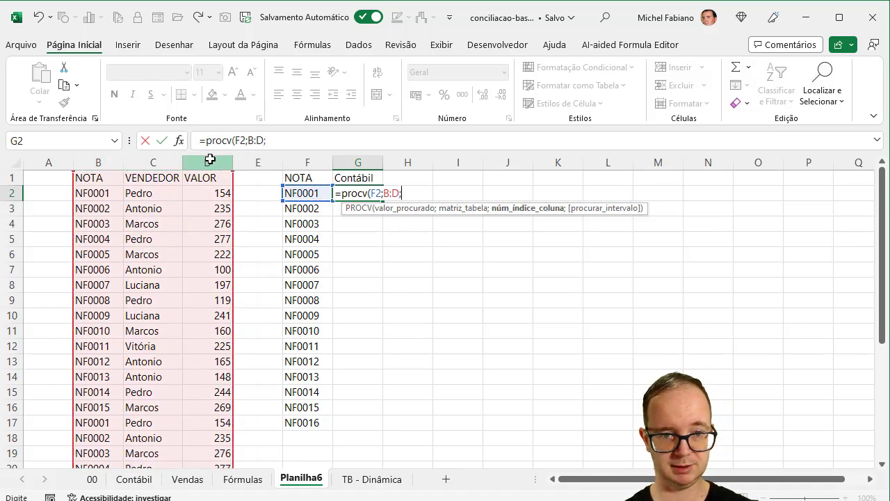
type("3;0")
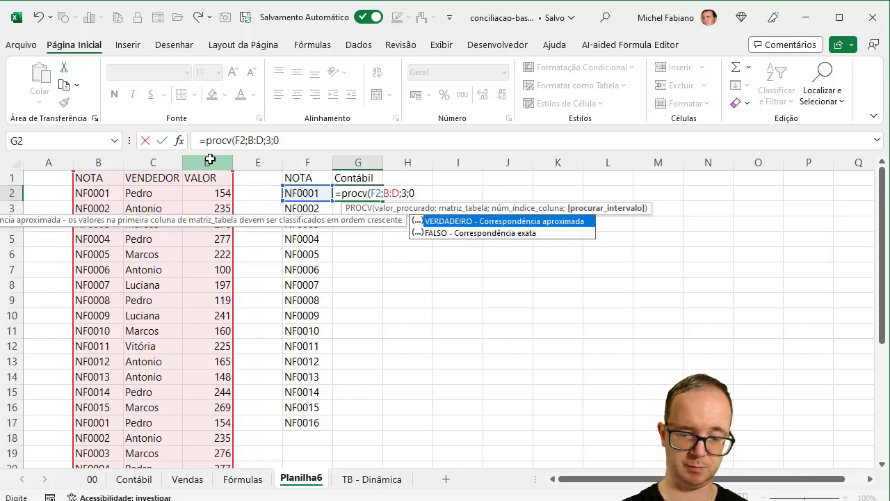
type(")")
key("Return")
- Fill the trial lookup down to G17, then clear the results in G2:G17
left_click(375, 194)
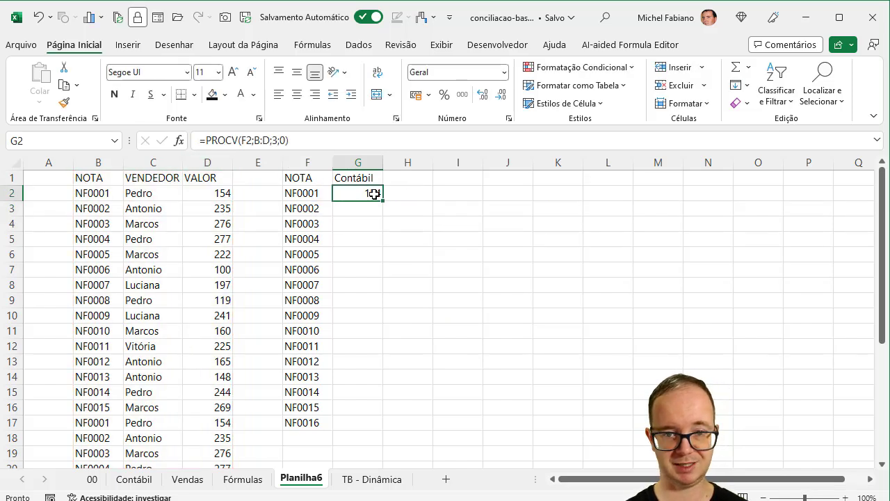
left_click_drag(382, 200, 378, 429)
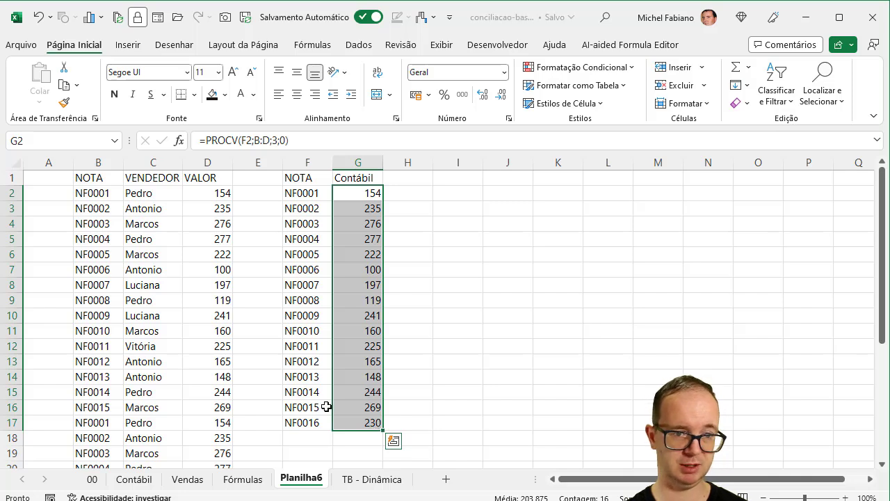
left_click_drag(101, 194, 218, 412)
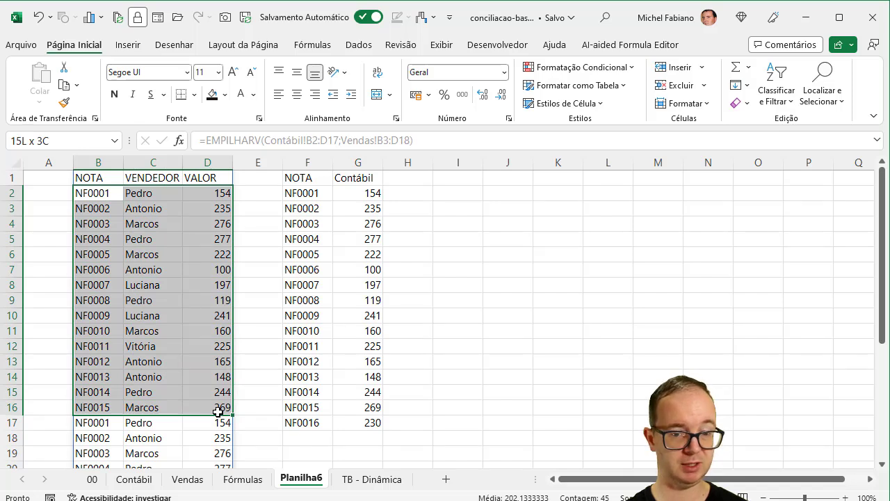
left_click_drag(217, 412, 218, 410)
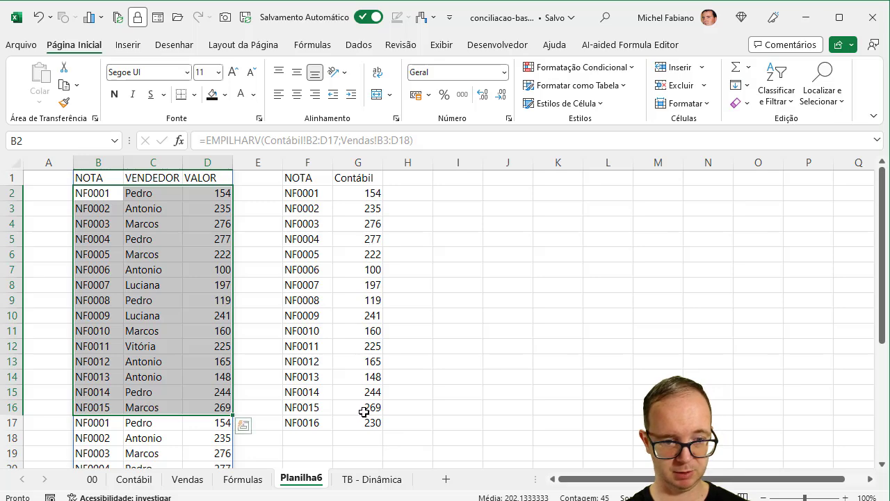
left_click_drag(881, 306, 885, 472)
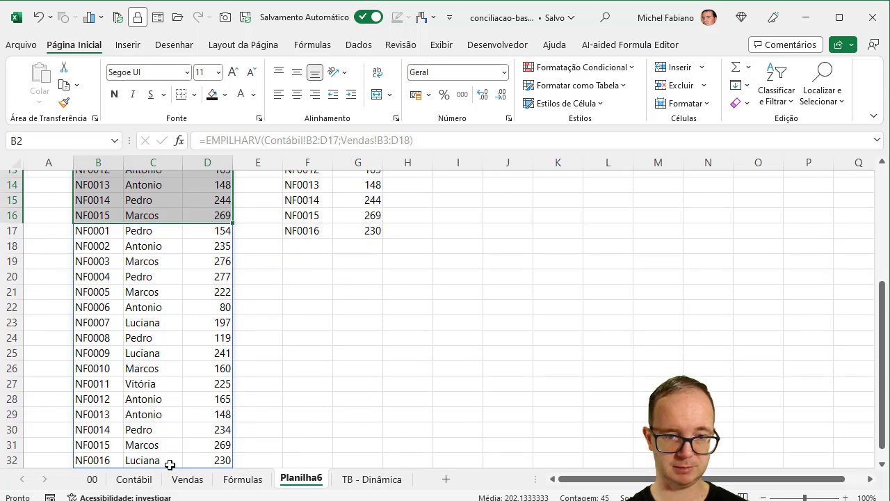
left_click_drag(882, 299, 873, 135)
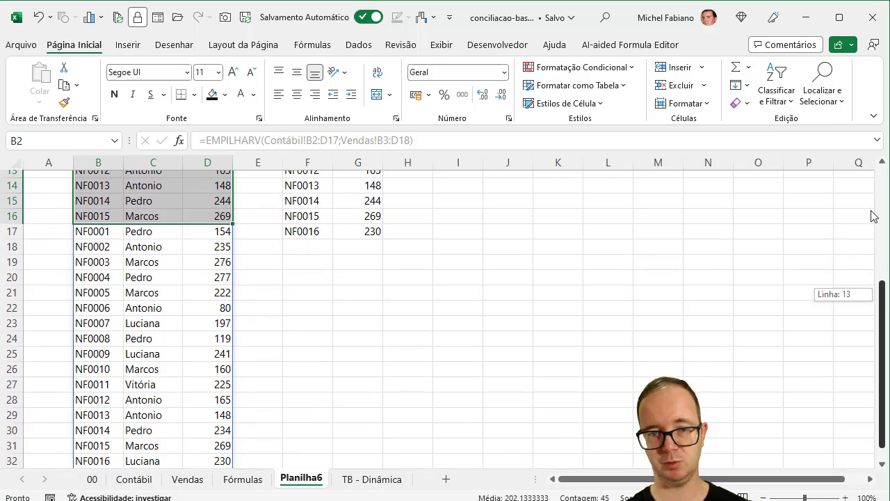
left_click_drag(354, 192, 353, 416)
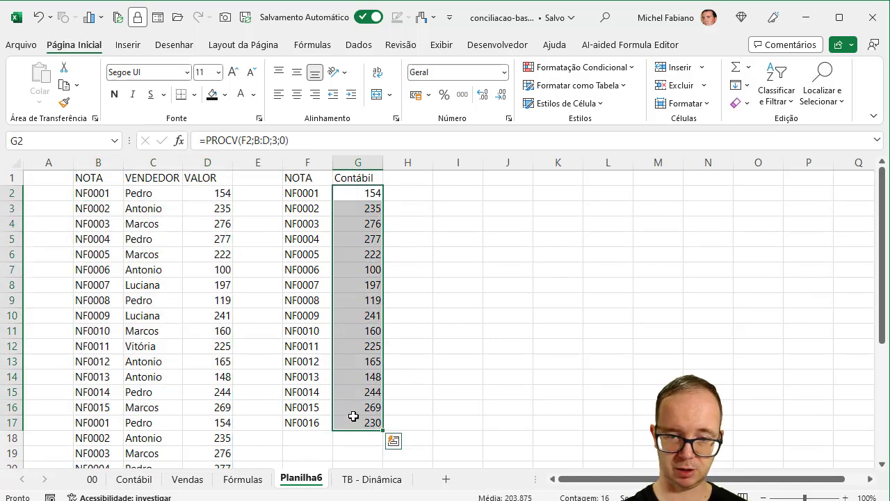
key("Delete")
- Enter a PROCV in G2 using the Contábil sheet's columns B:D, column 3, exact match
left_click(366, 191)
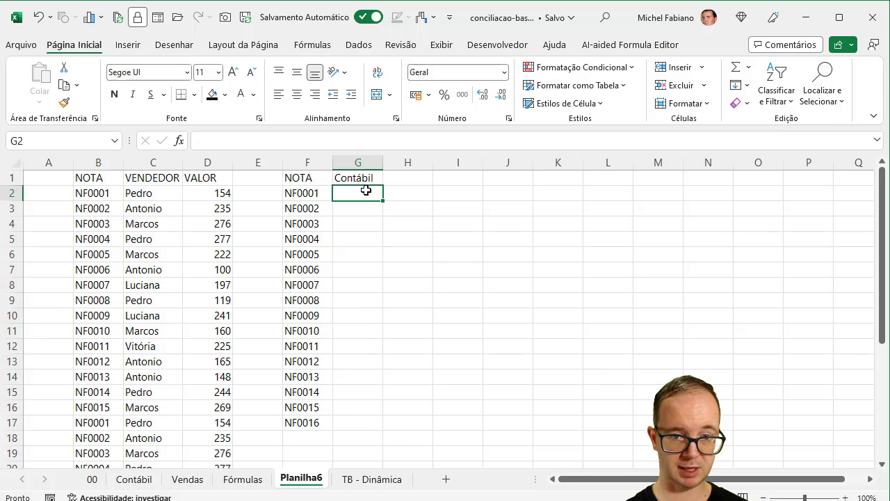
type("=pro")
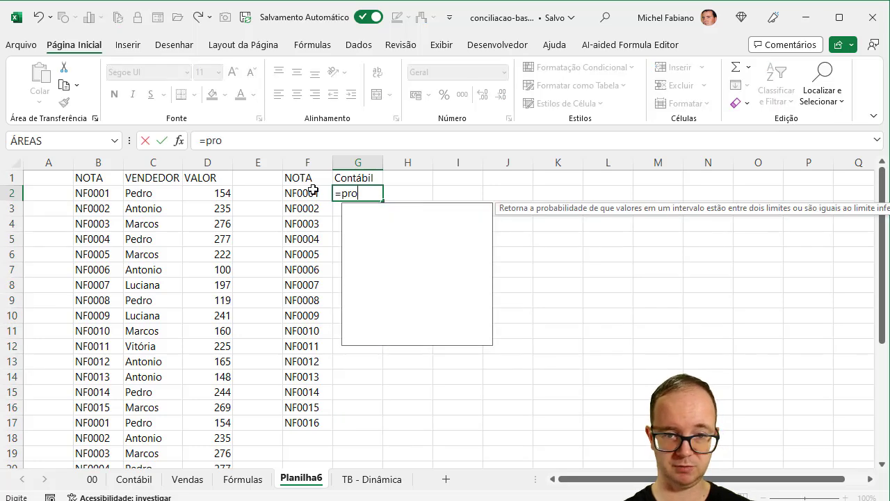
type("cv(")
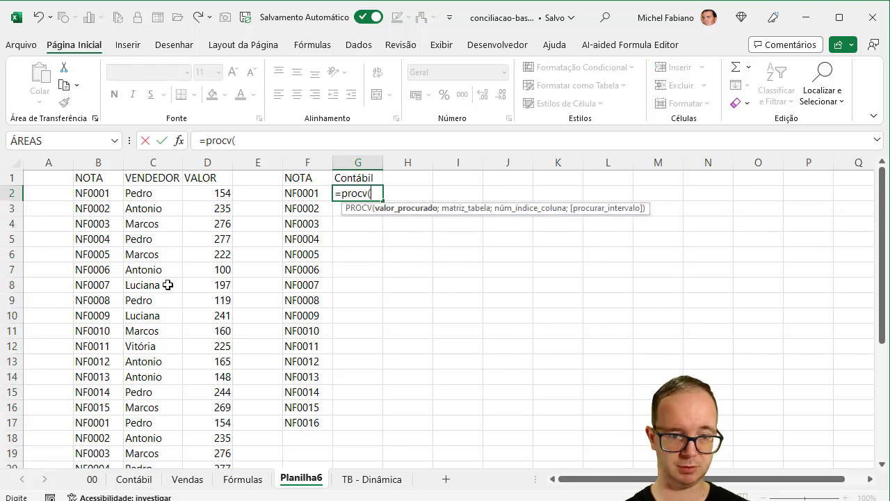
left_click(134, 479)
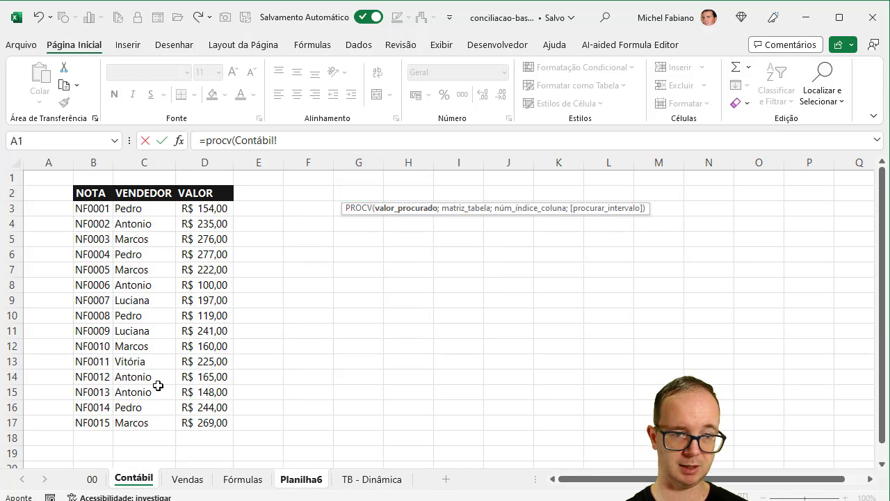
left_click_drag(101, 162, 208, 168)
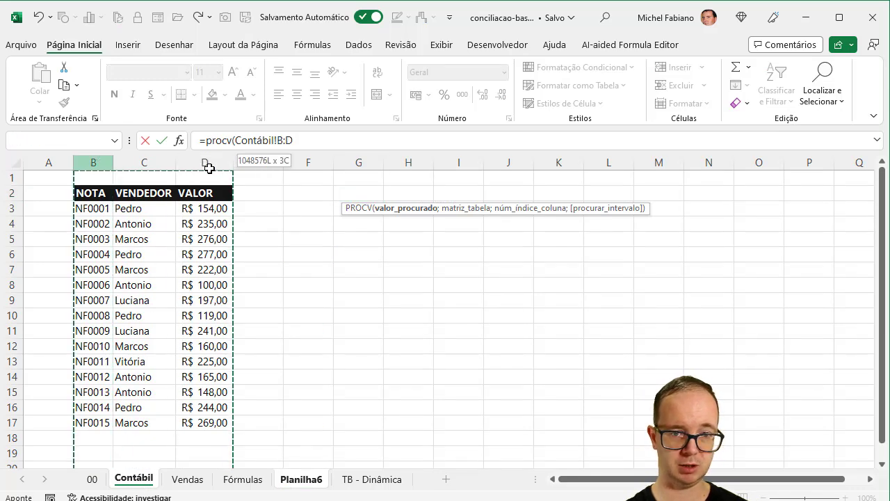
type(";3;")
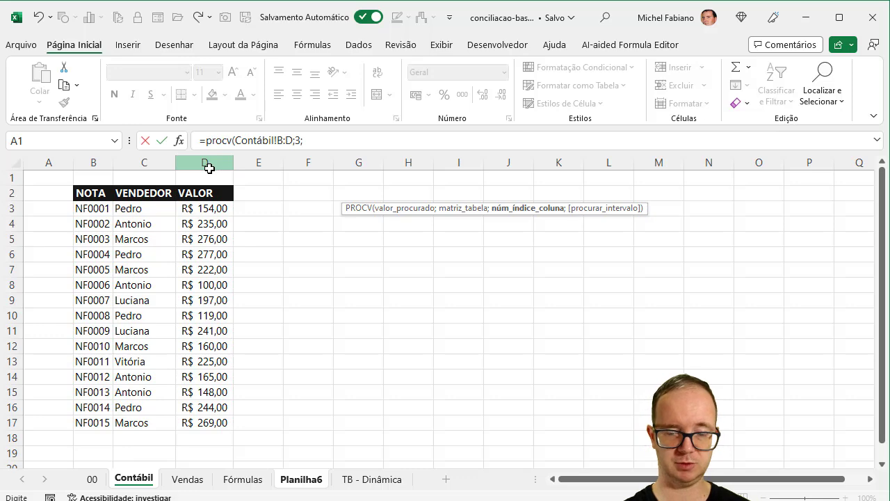
type("0)")
key("Return")
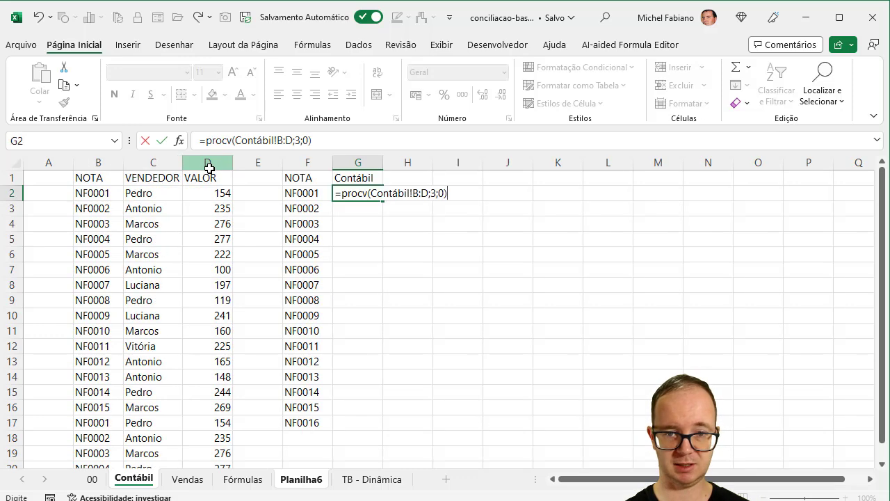
key("Return")
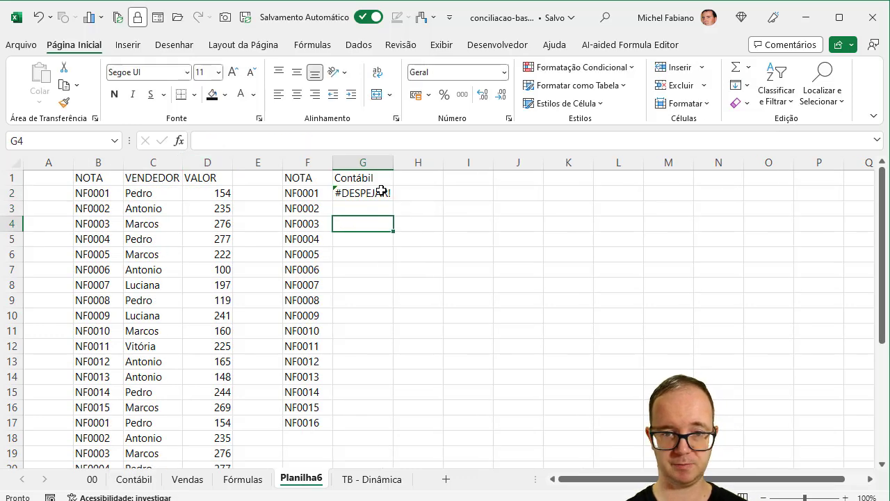
- Add F2 as the lookup value to make =PROCV(F2;Contábil!B:D;3;0), then fill it down to G17
left_click(382, 192)
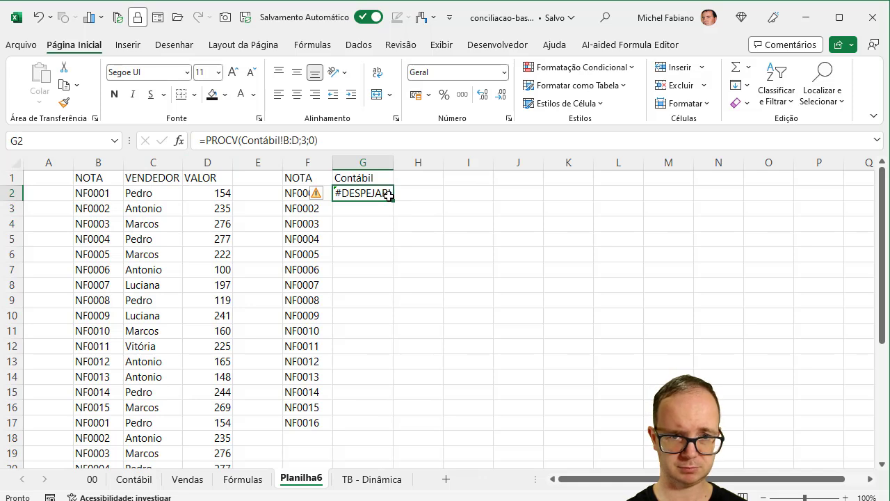
double_click(381, 194)
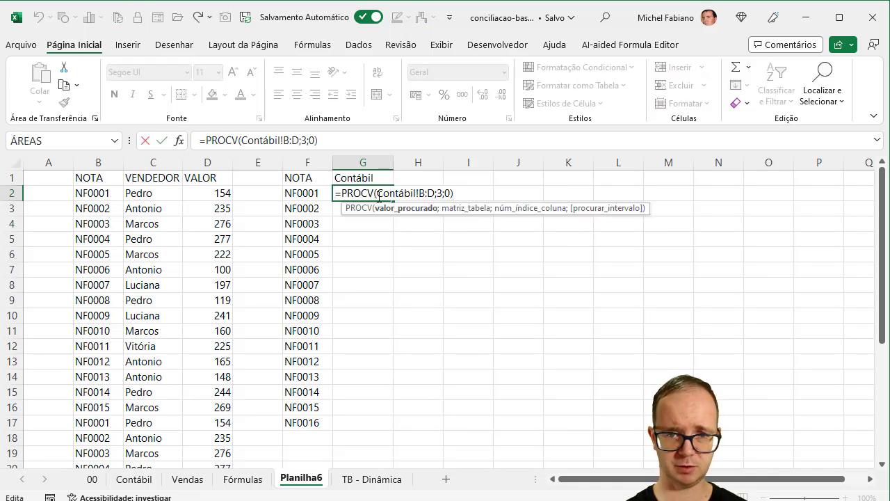
left_click(298, 192)
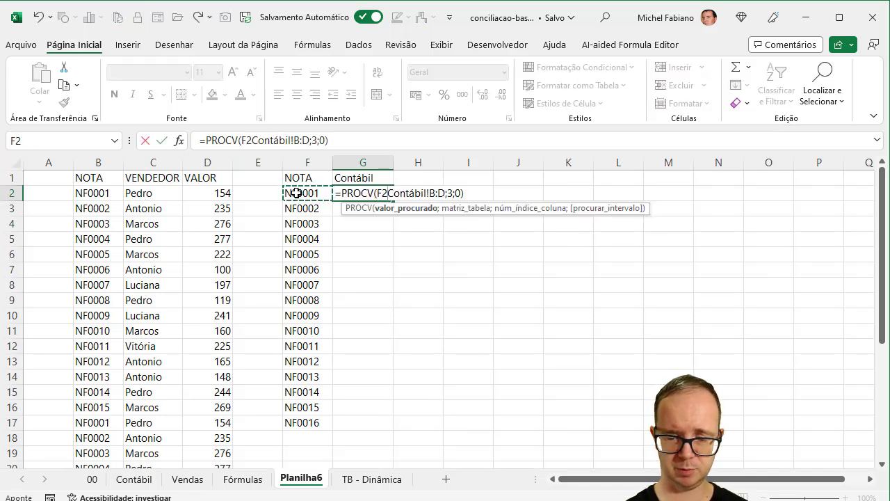
type(";")
key("Return")
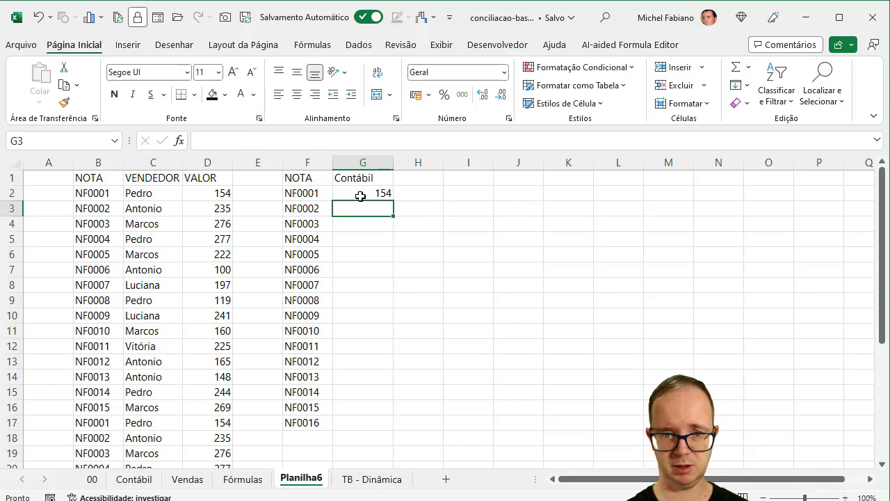
left_click(375, 194)
double_click(393, 200)
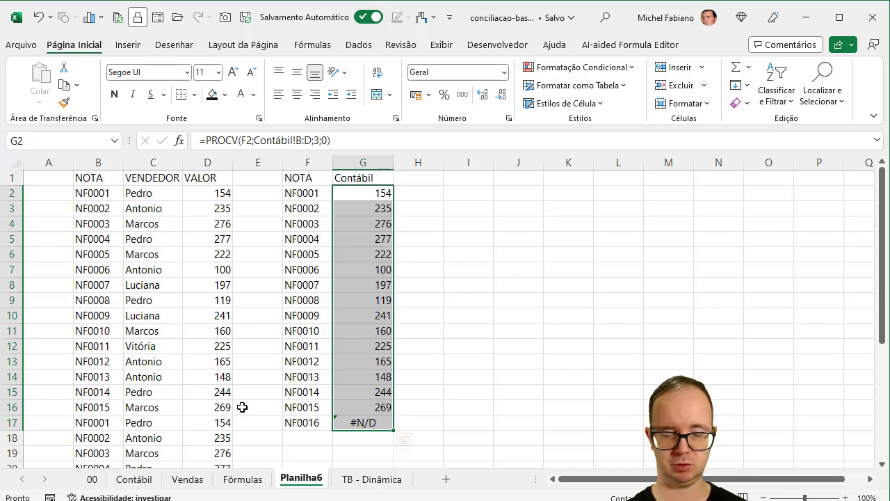
- Put the header 'Vendas' in H1
left_click(423, 177)
type("V")
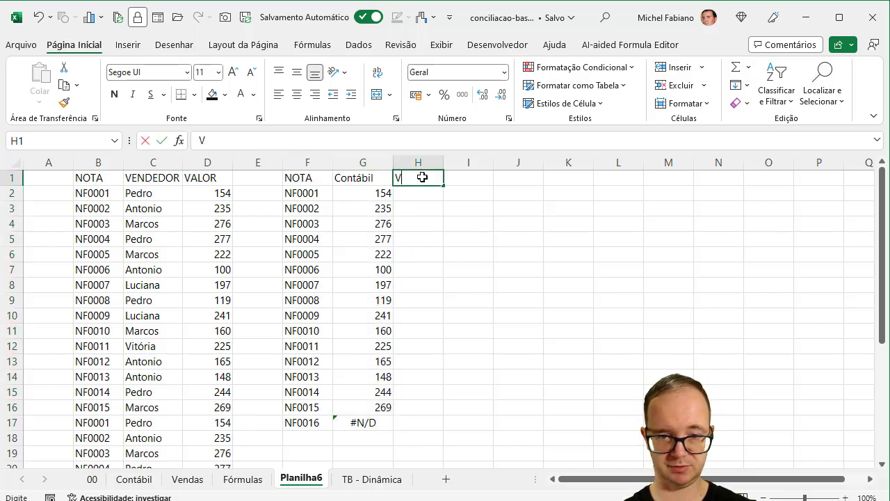
type("endas")
key("Return")
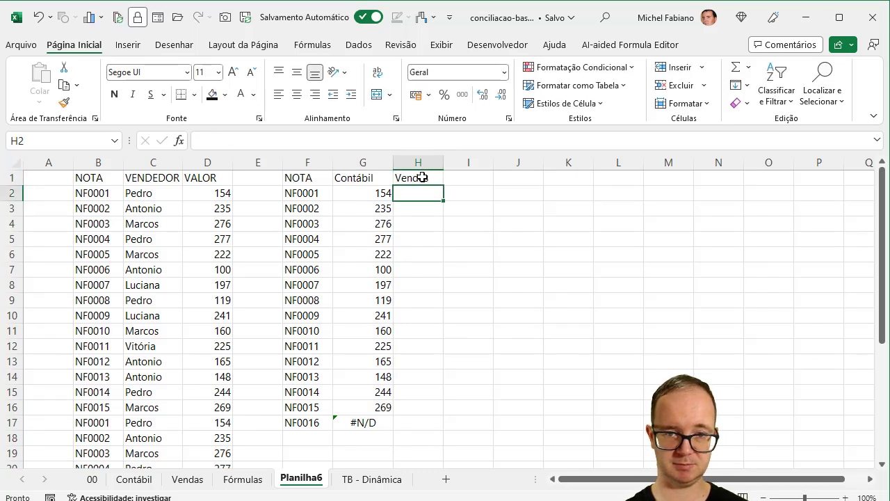
left_click(422, 177)
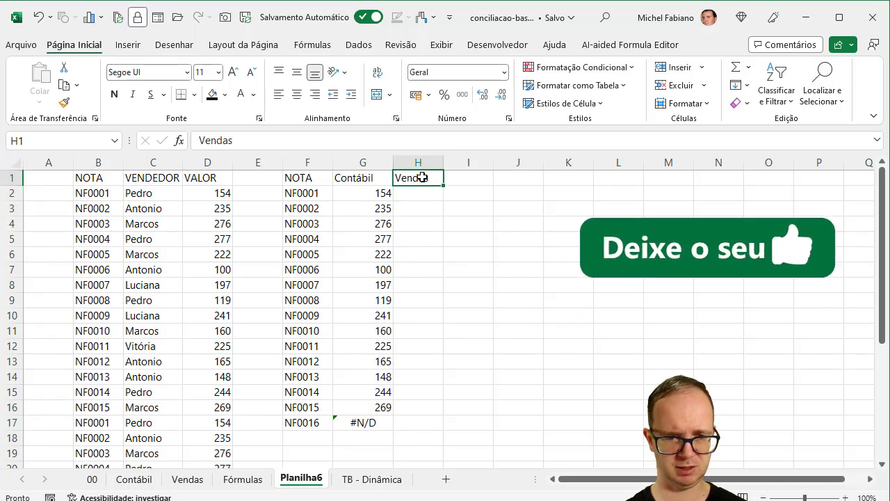
- Enter =PROCV(F2;Vendas!B:D;3;0) in H2 and fill it down to H17
left_click(421, 193)
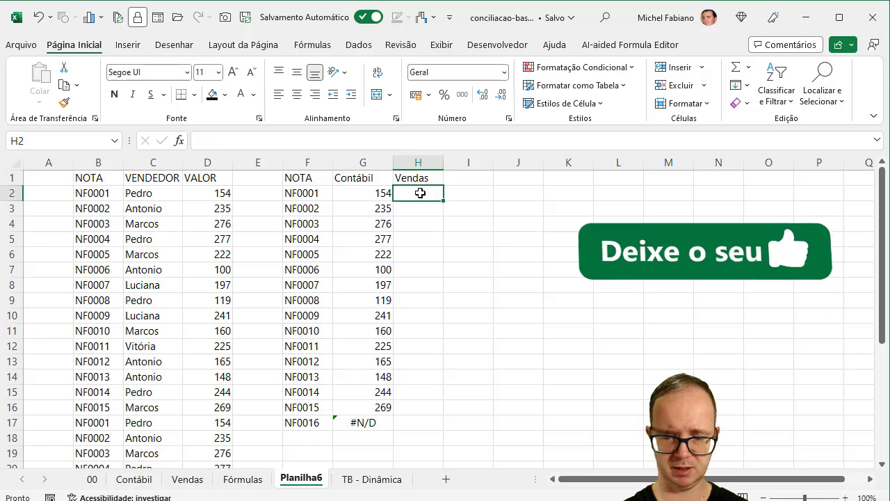
type("=procv(")
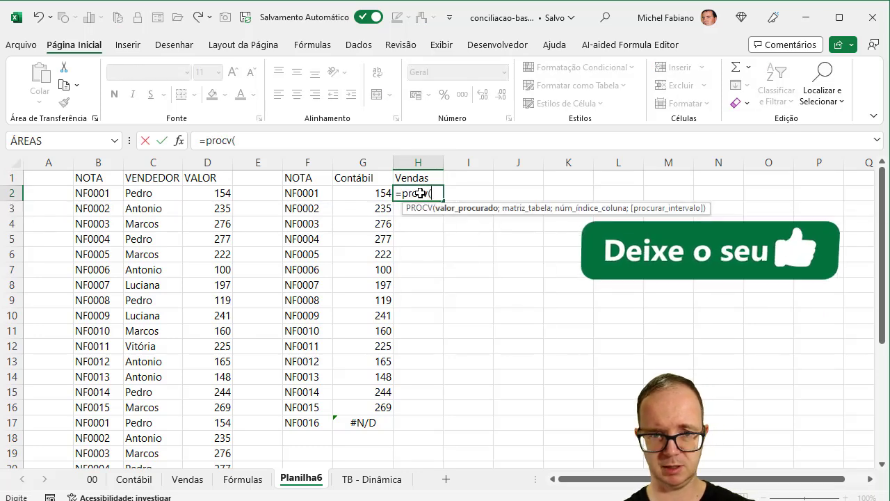
left_click(312, 192)
type(";")
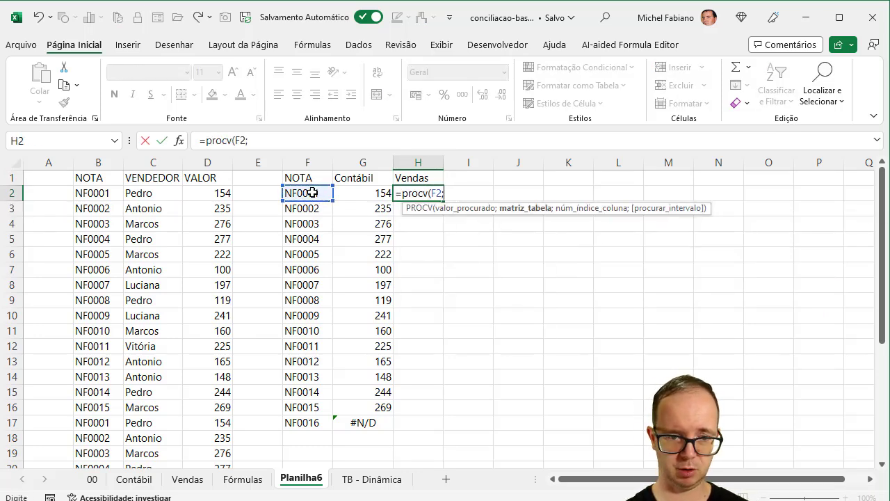
left_click(187, 480)
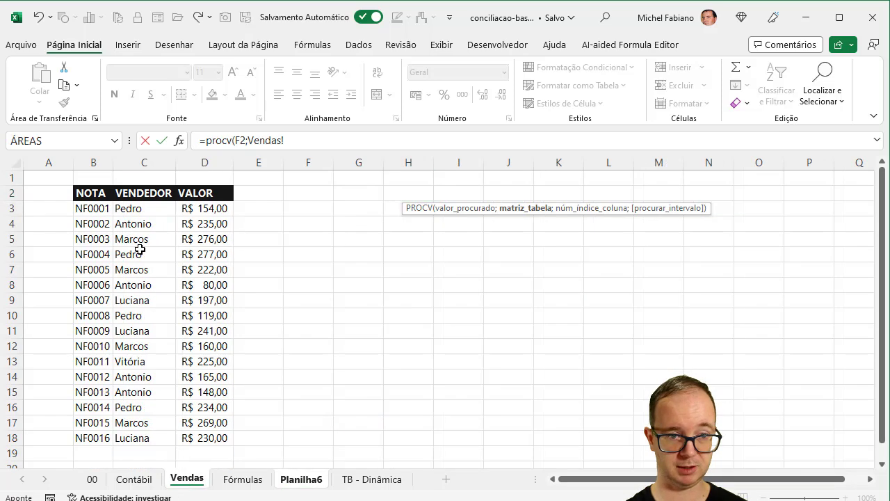
left_click_drag(93, 163, 202, 167)
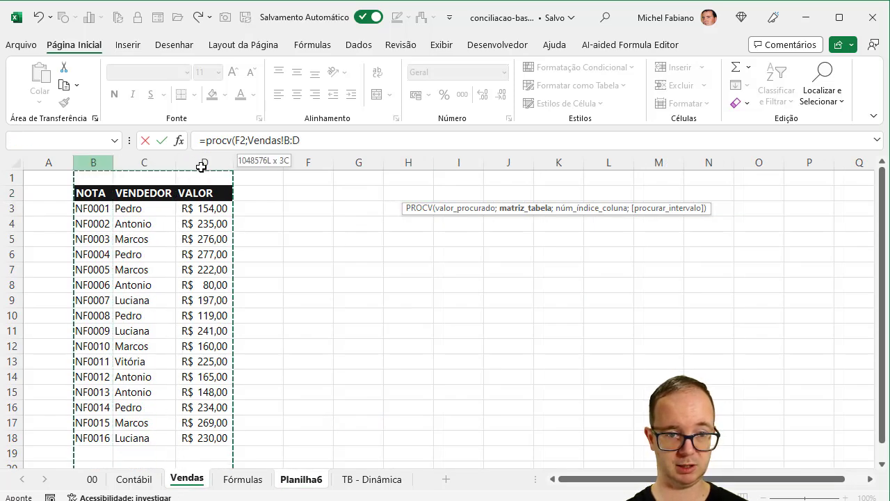
type(";")
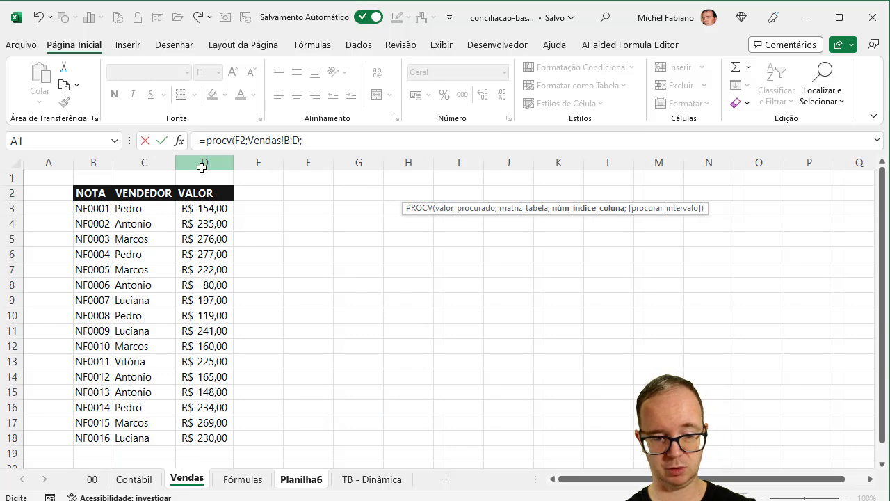
type("3;0)")
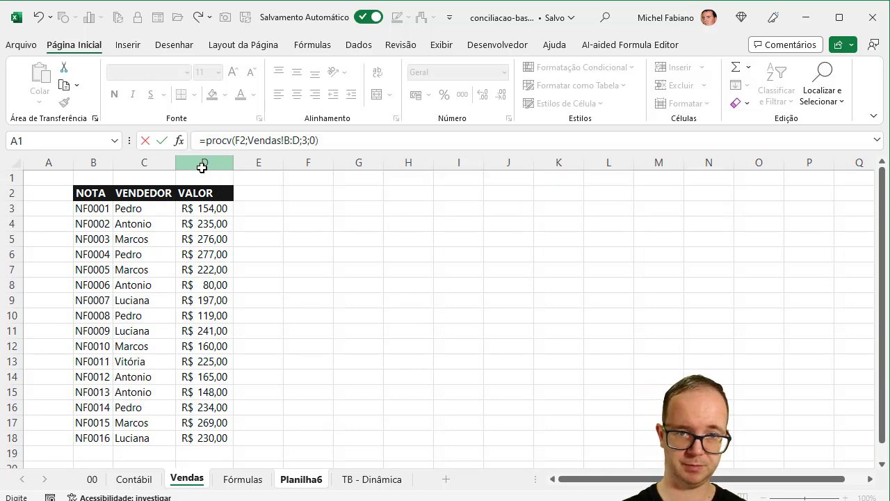
key("Return")
left_click(431, 193)
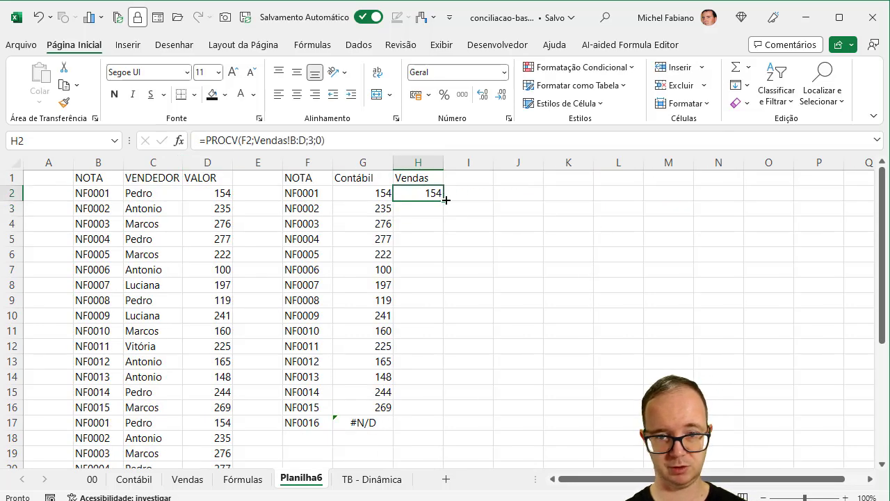
double_click(444, 200)
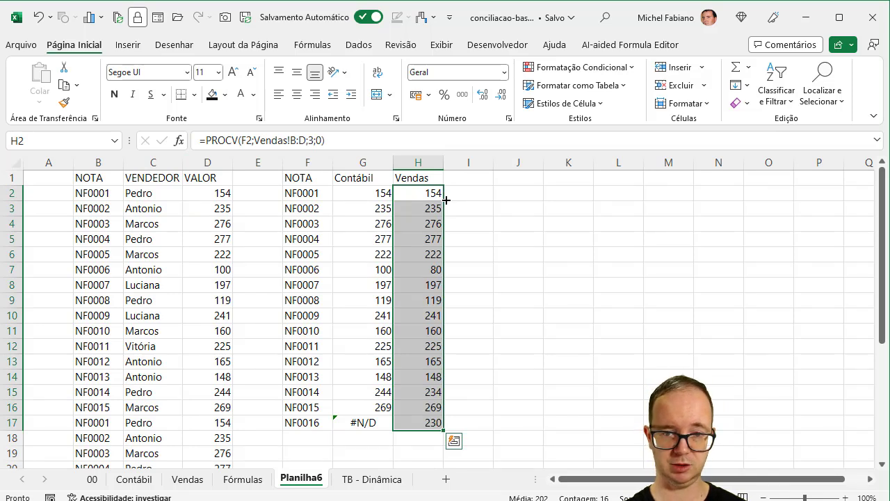
left_click(480, 179)
- Head I1 'Status' and enter =SE(G2=H2;"OK";"Divergente") in I2
type("Sta")
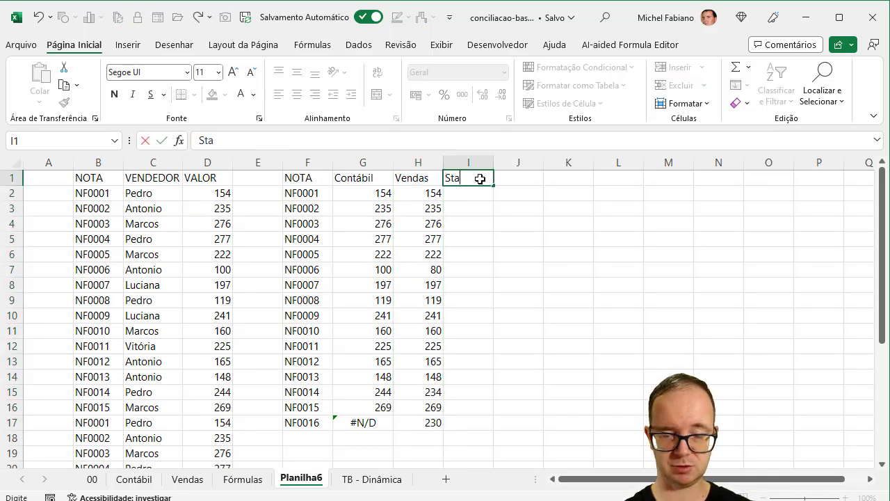
type("tus")
key("Return")
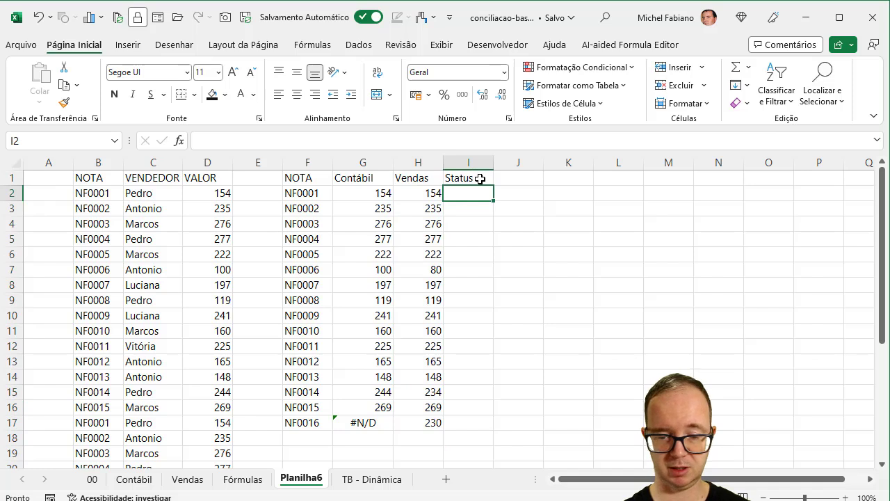
type("=se(")
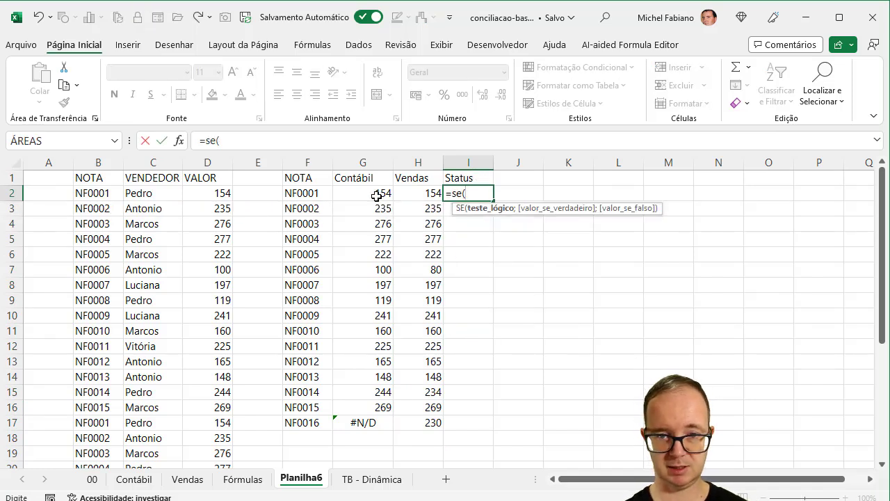
left_click(380, 194)
type("=")
left_click(407, 194)
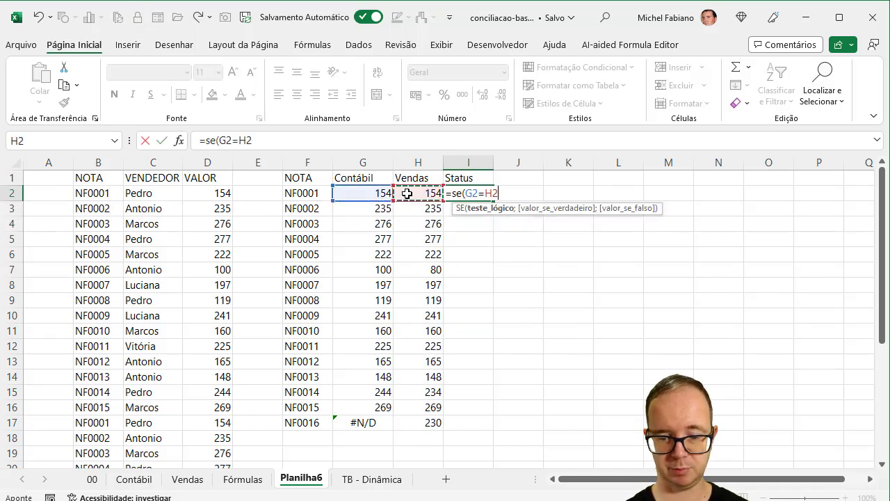
type(";")
type("OK")
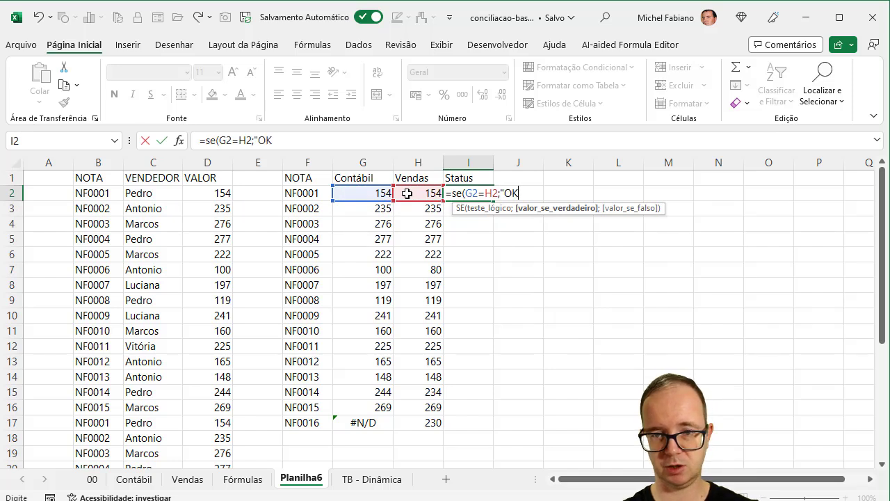
type("\";\"Divergente")
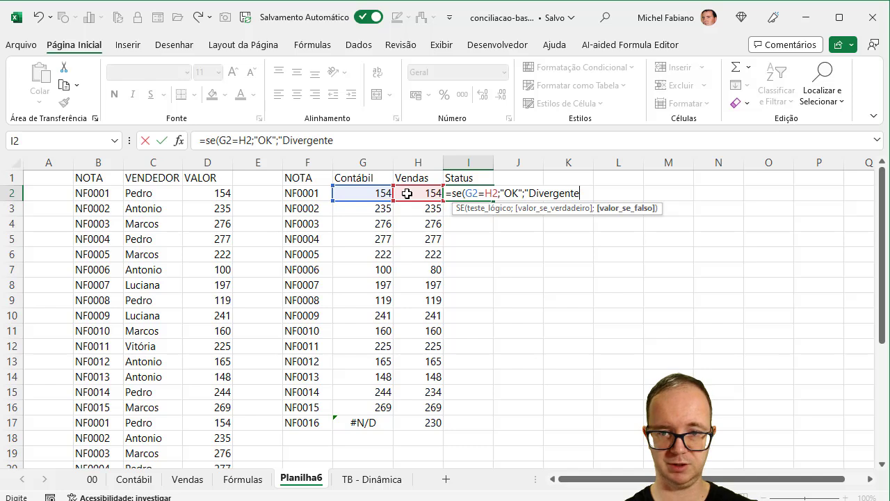
type(")")
key("Return")
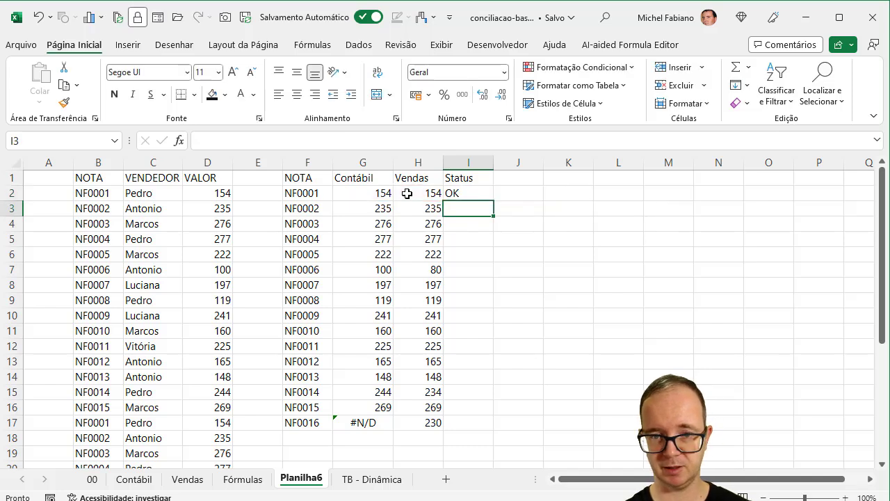
- Fill the status formula down to I17 and autofit column I to fit Divergente
left_click(487, 197)
double_click(493, 201)
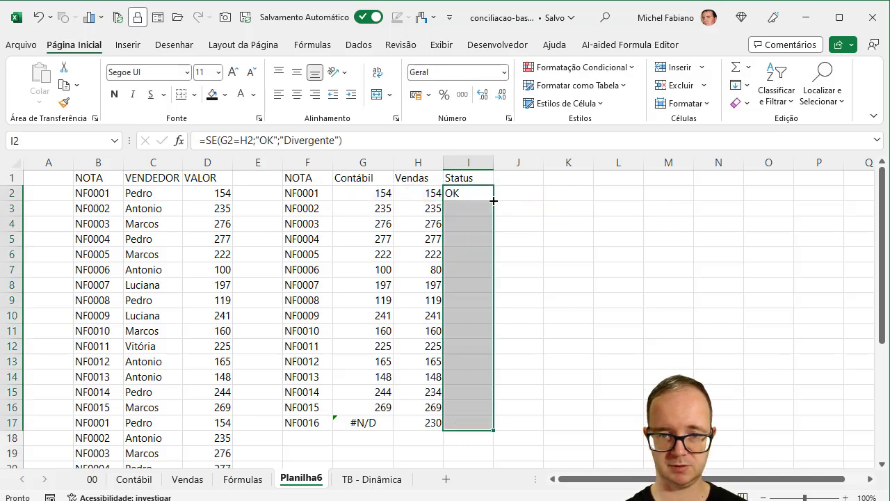
double_click(494, 164)
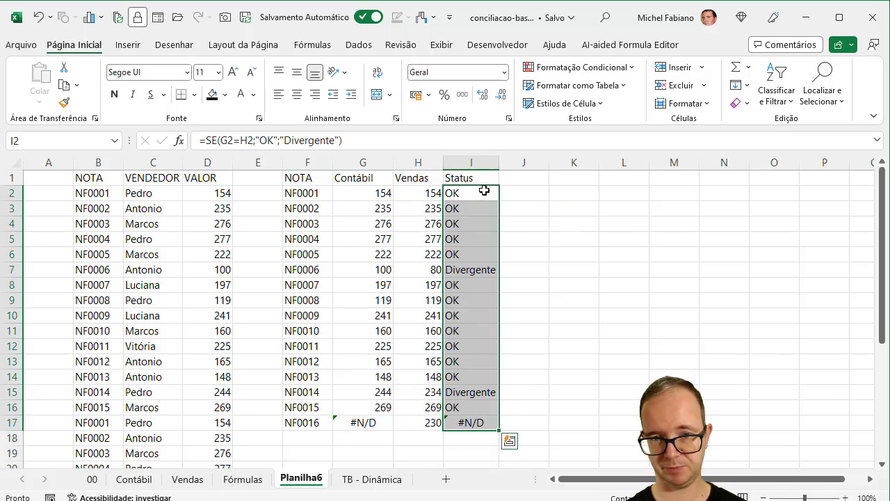
left_click(483, 192)
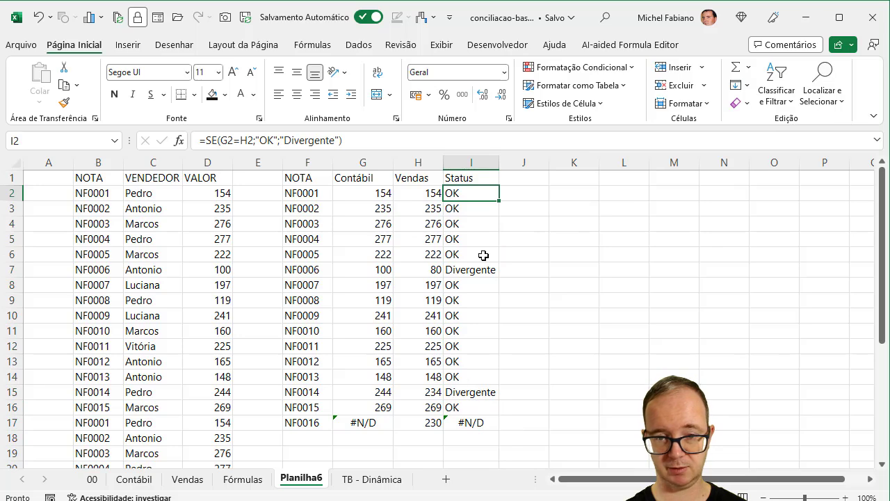
- Wrap the I2 status formula in SEERRO with a "Divergente" fallback and fill it to I17
left_click(207, 140)
type("seer")
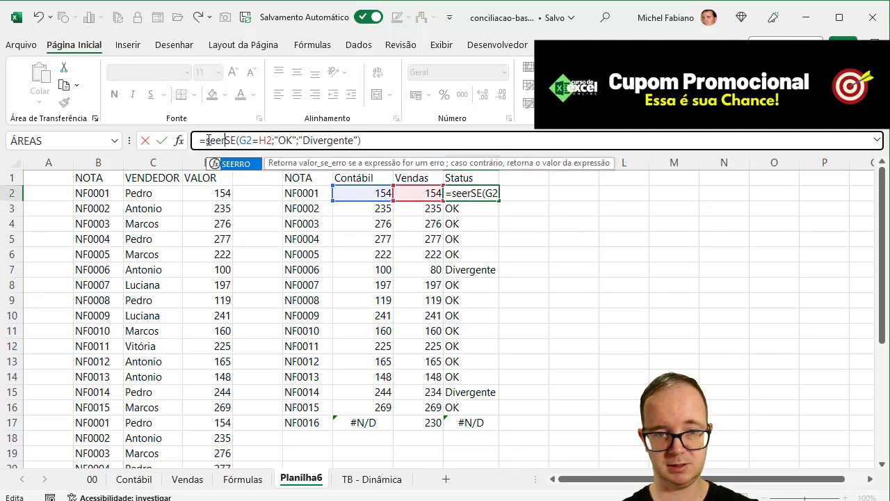
type("ro")
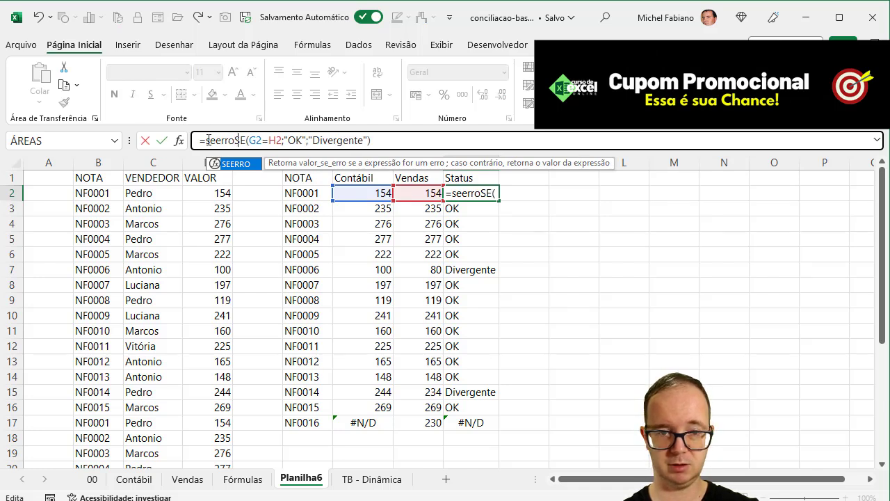
type("(")
left_click(412, 140)
type(")")
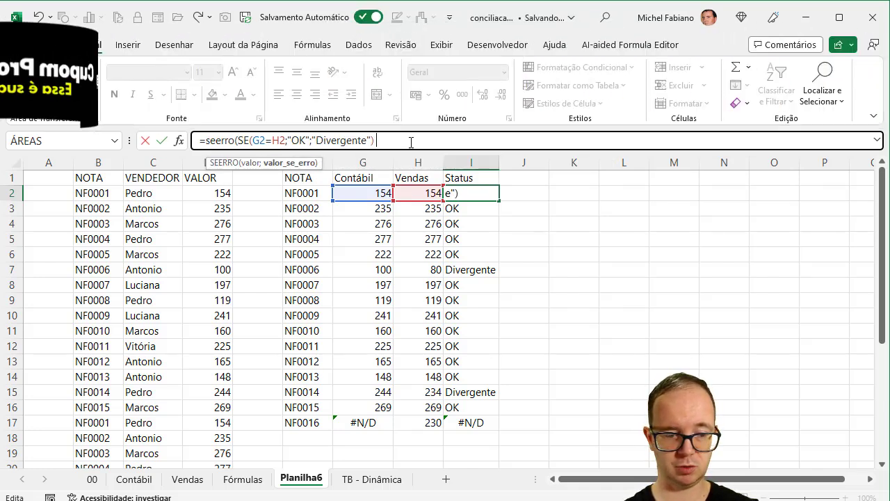
type(";\"Divergen")
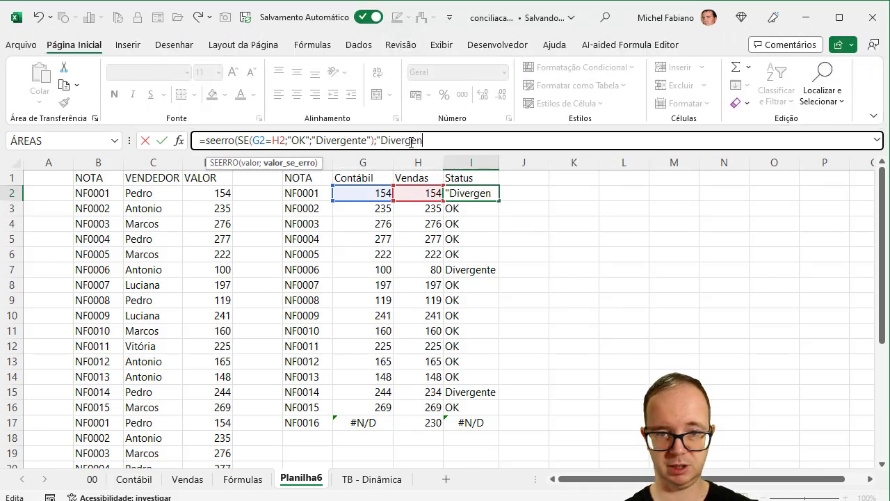
type("te")
key("BackSpace")
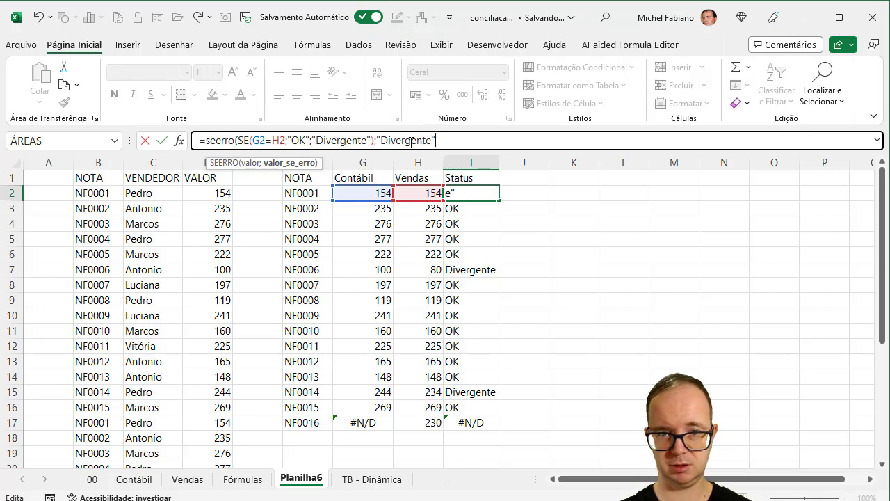
type(")")
key("Return")
left_click(491, 193)
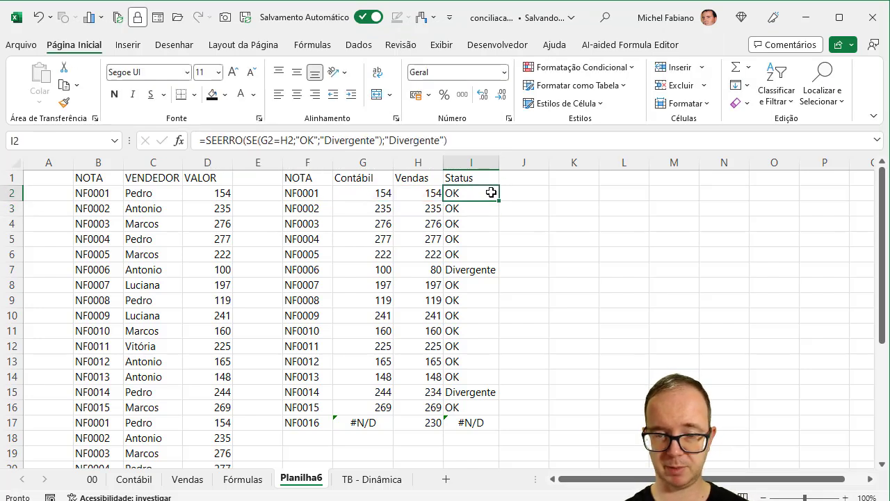
double_click(501, 202)
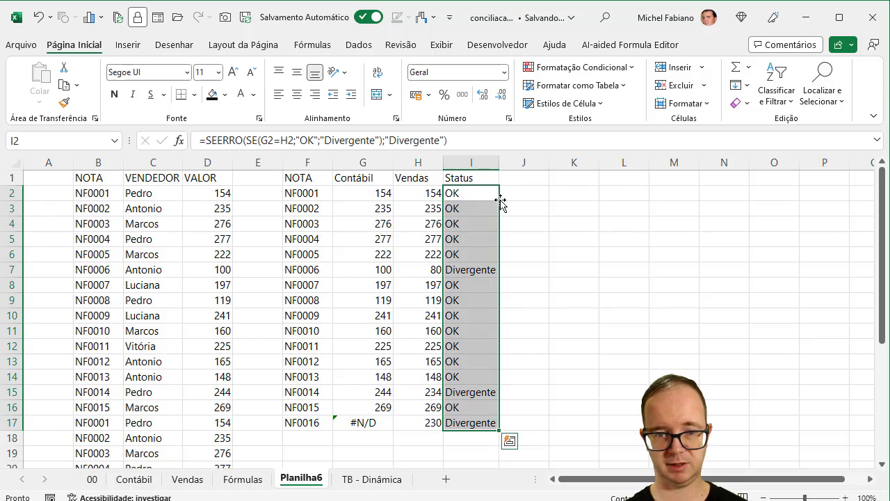
- Wrap the G2 Contábil lookup in SEERRO and fill it down the column
left_click(379, 194)
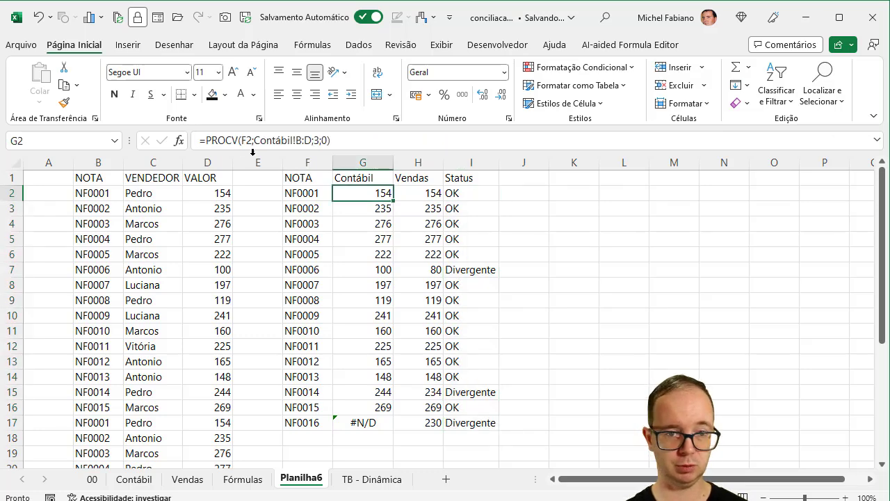
left_click(209, 142)
type("se")
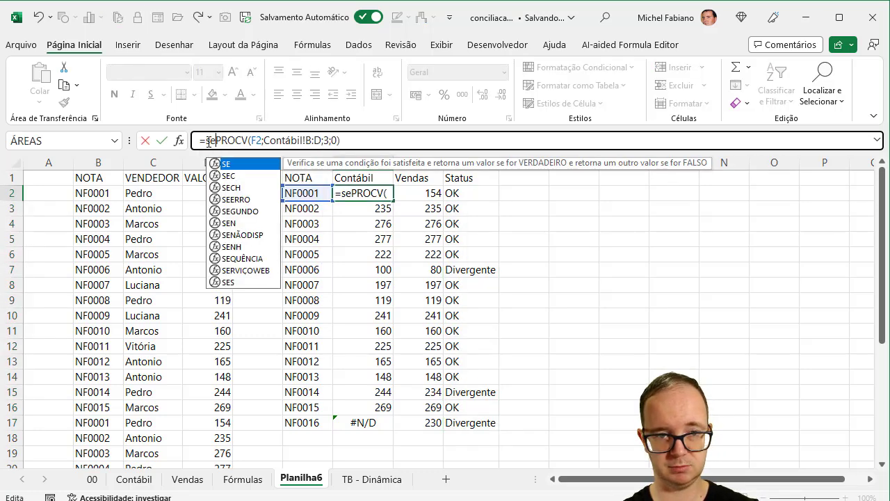
type("erro")
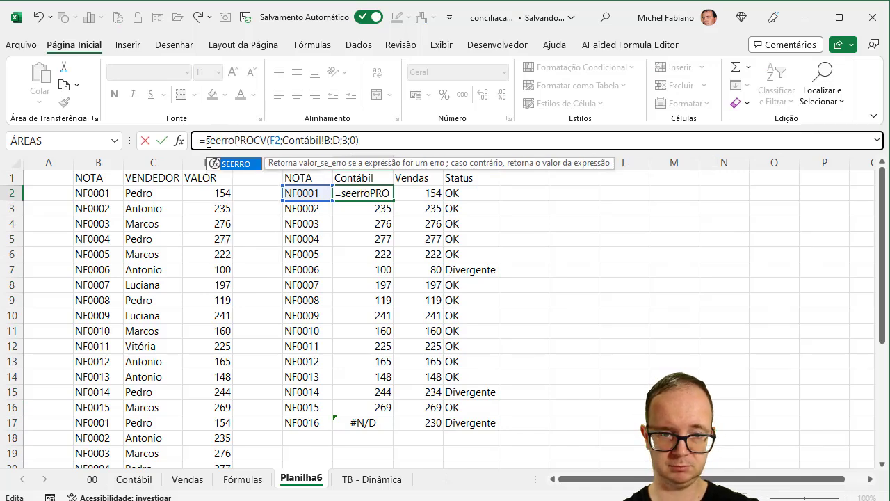
type("(")
left_click(402, 142)
type(";0")
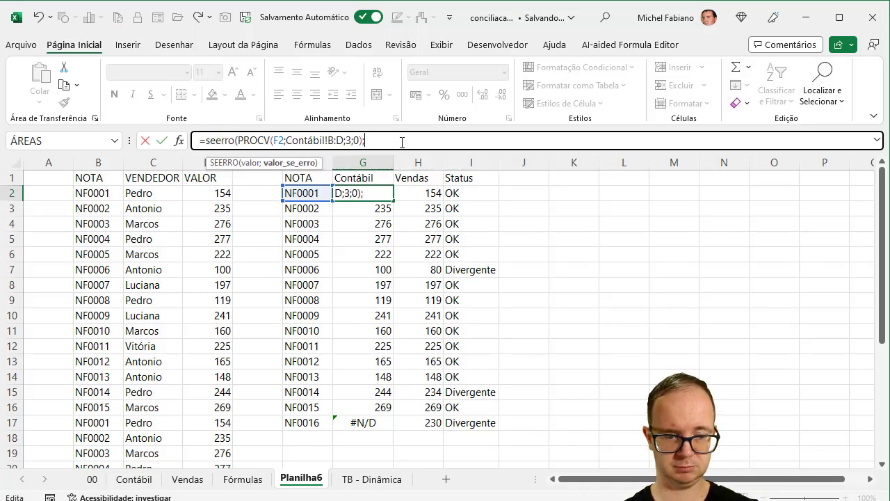
type(")")
key("Return")
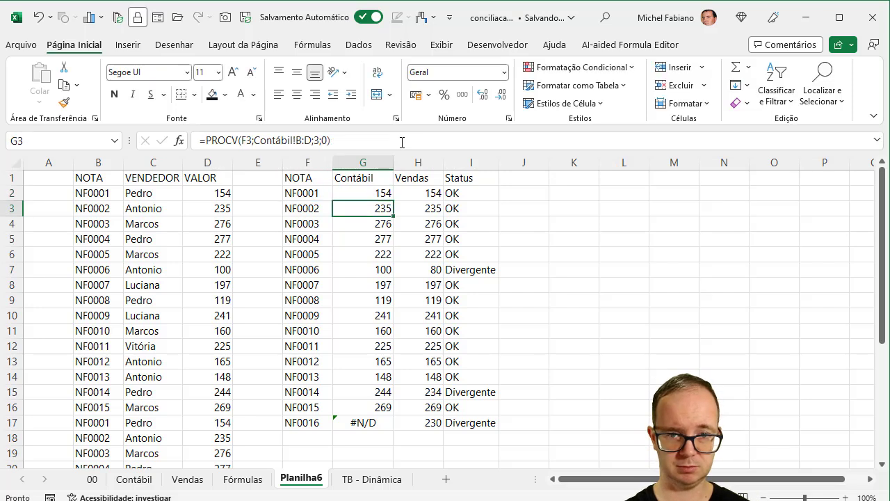
left_click(390, 195)
double_click(393, 200)
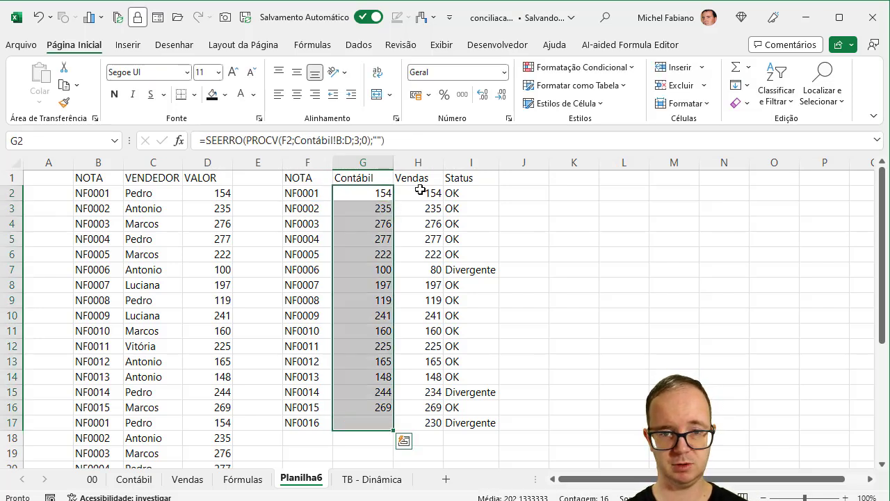
- Change H2 to =SEERRO(PROCV(F2;Vendas!B:D;3;0);"") and fill it down to H17
left_click(420, 192)
left_click(209, 141)
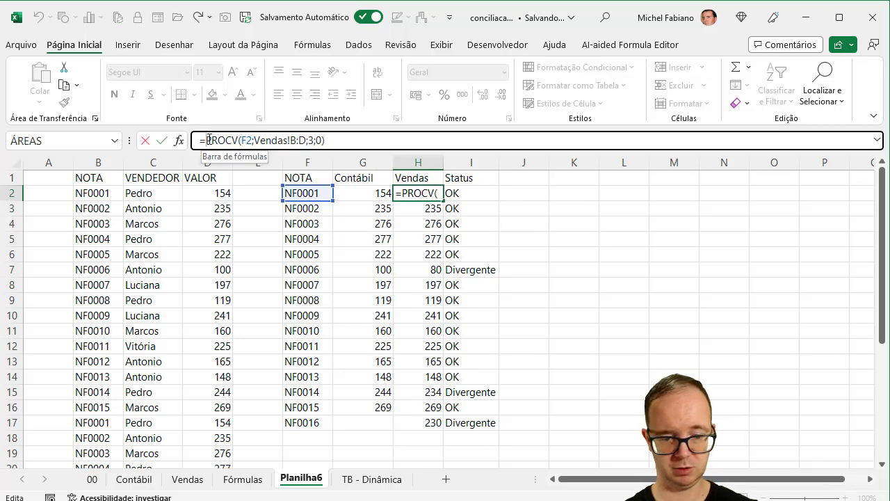
type("seerro")
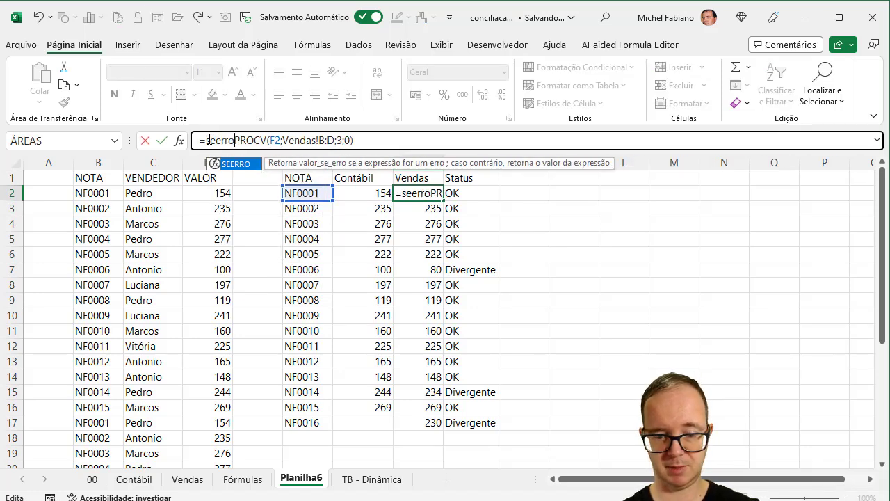
type("(")
left_click(397, 141)
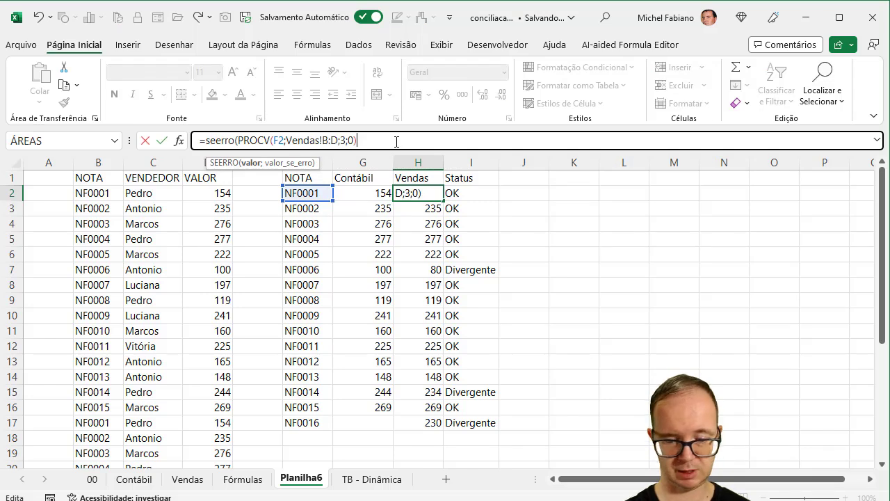
type(";\"\")")
key("Return")
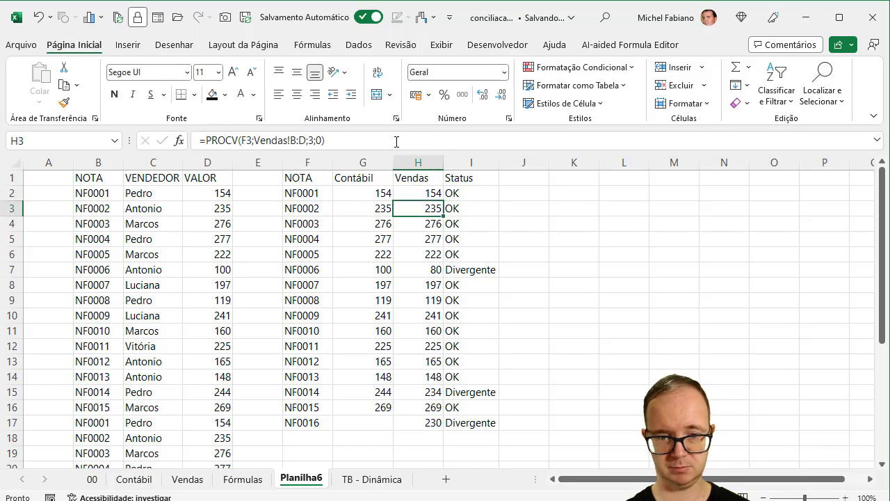
left_click(439, 194)
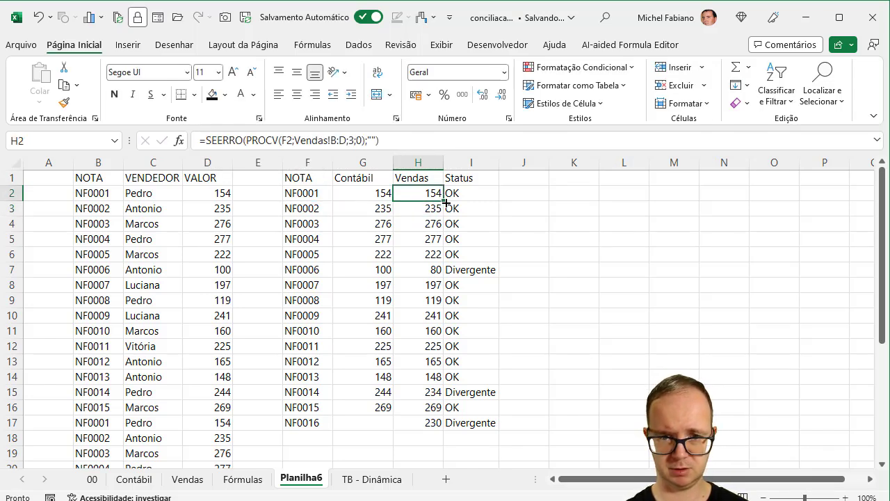
double_click(444, 201)
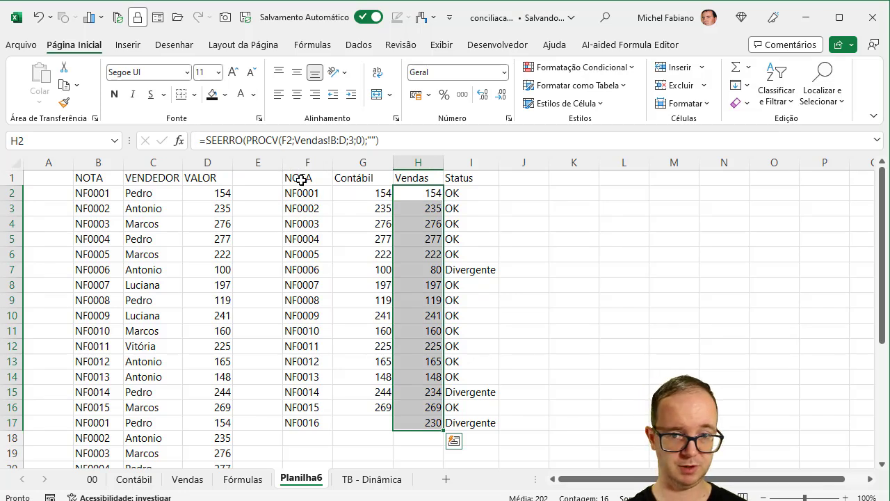
left_click(594, 211)
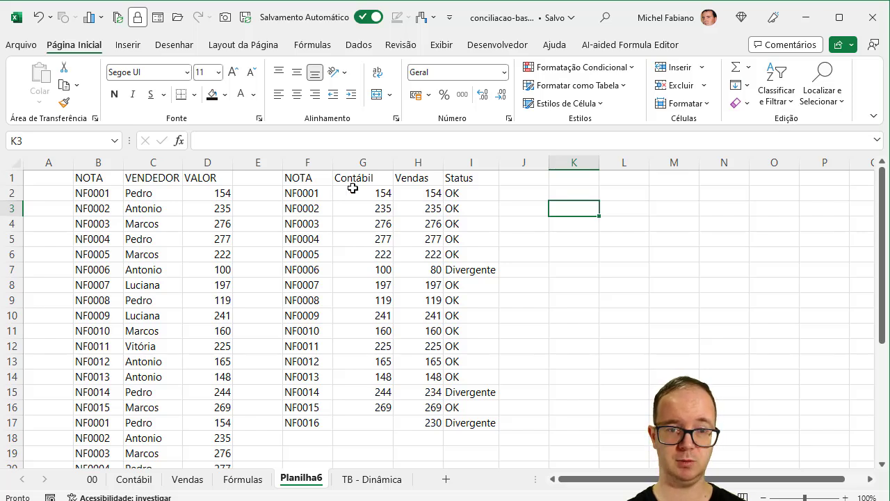
- Select the reconciliation table F1:I17
left_click(313, 181)
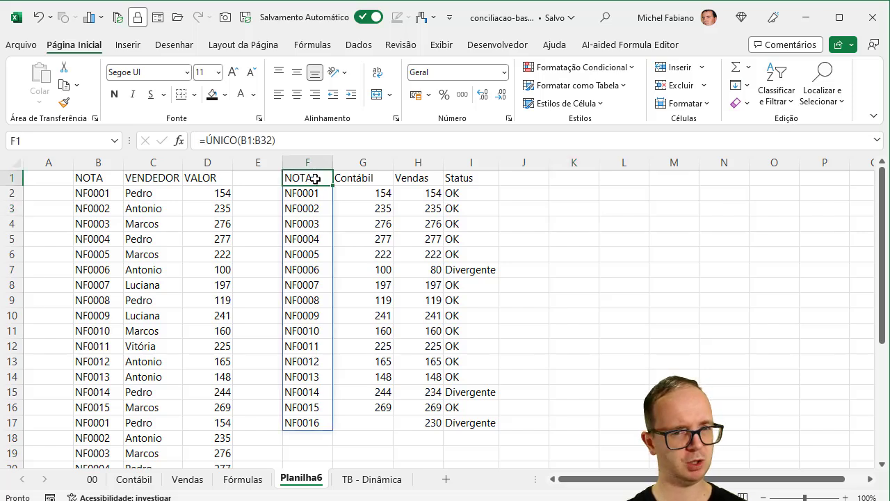
left_click_drag(315, 178, 477, 431)
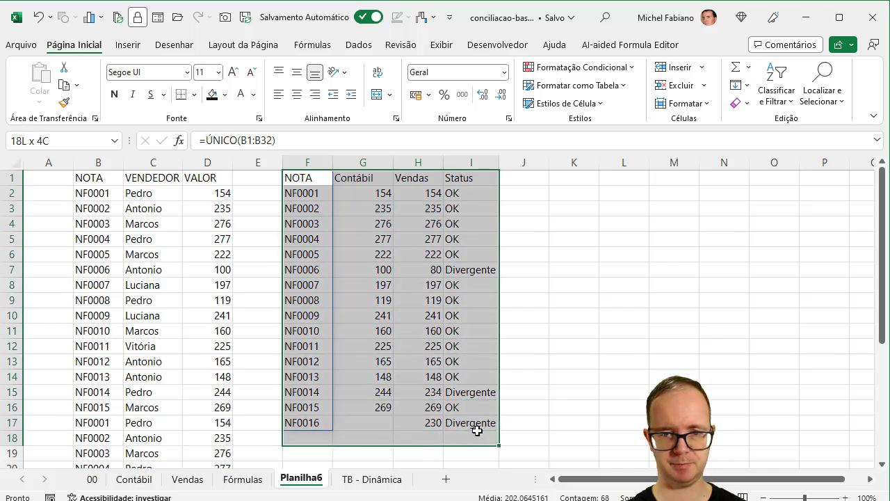
left_click_drag(315, 179, 314, 188)
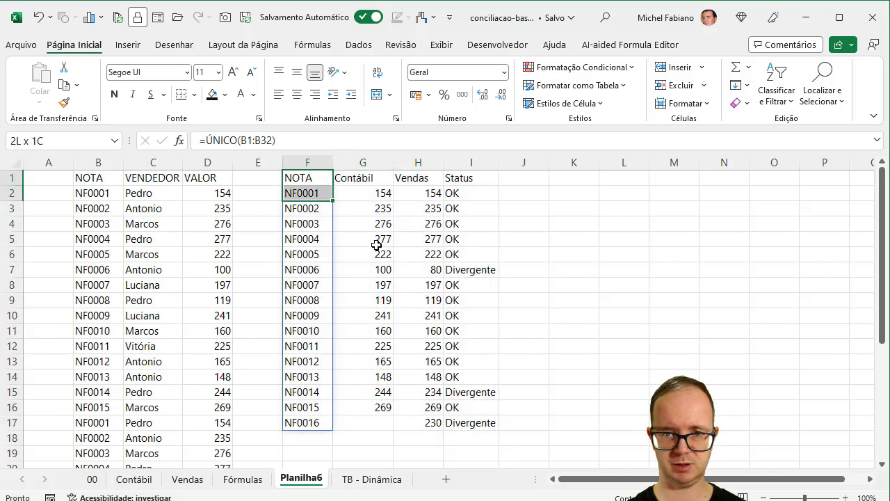
left_click_drag(376, 245, 466, 420)
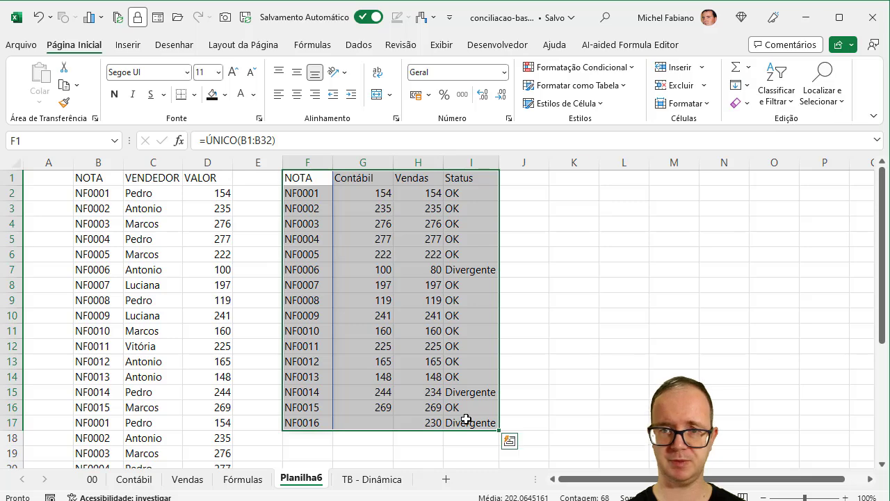
- Add a conditional formatting formula rule =$I1="divergente" with a yellow fill
left_click(581, 67)
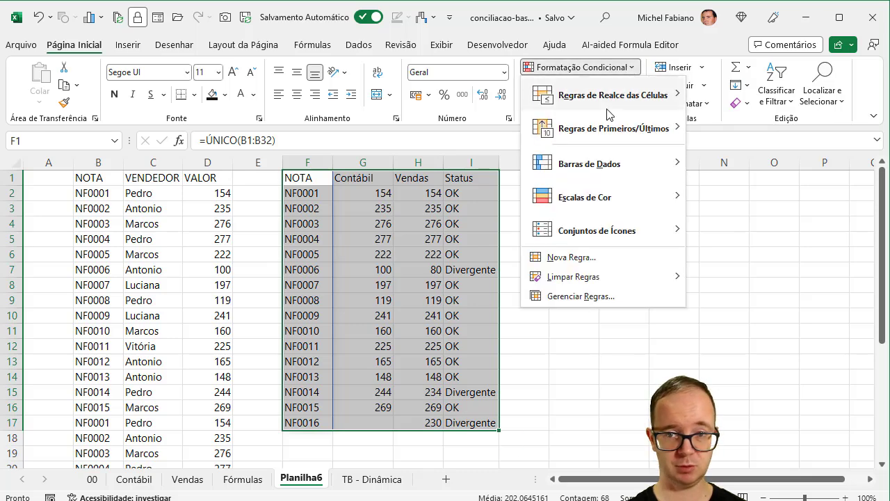
left_click(588, 261)
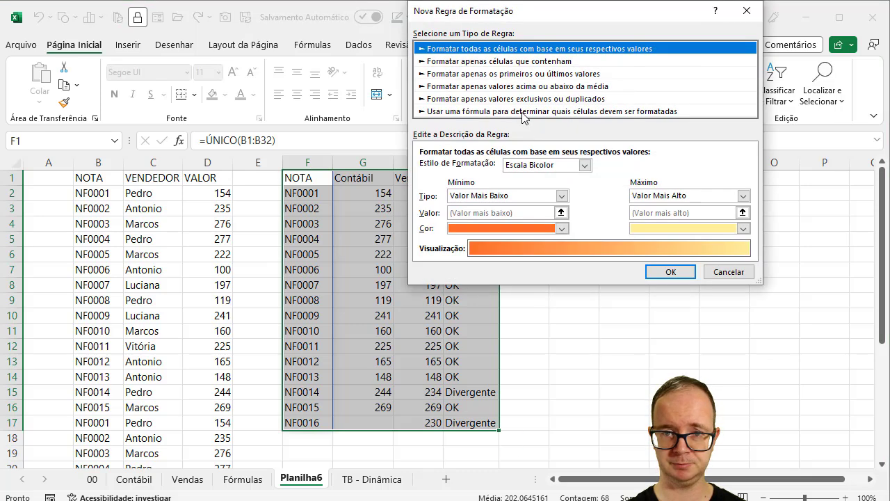
left_click(524, 113)
left_click(518, 169)
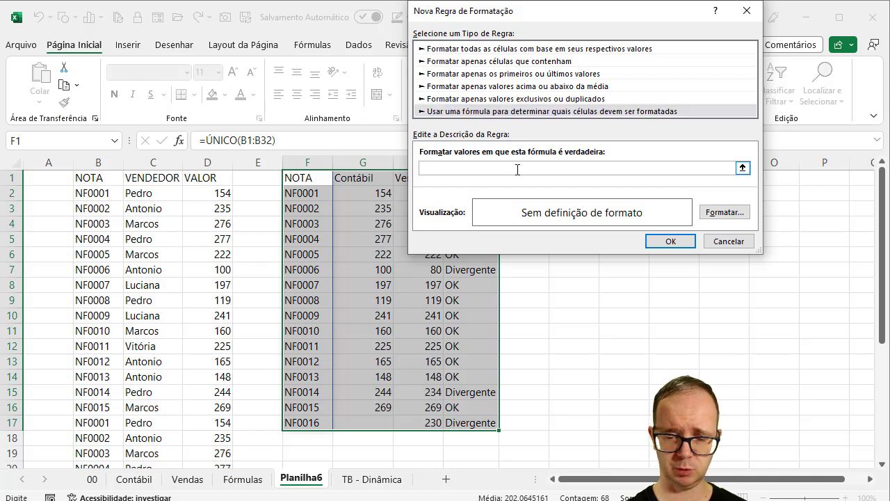
type("=")
left_click_drag(548, 15, 683, 24)
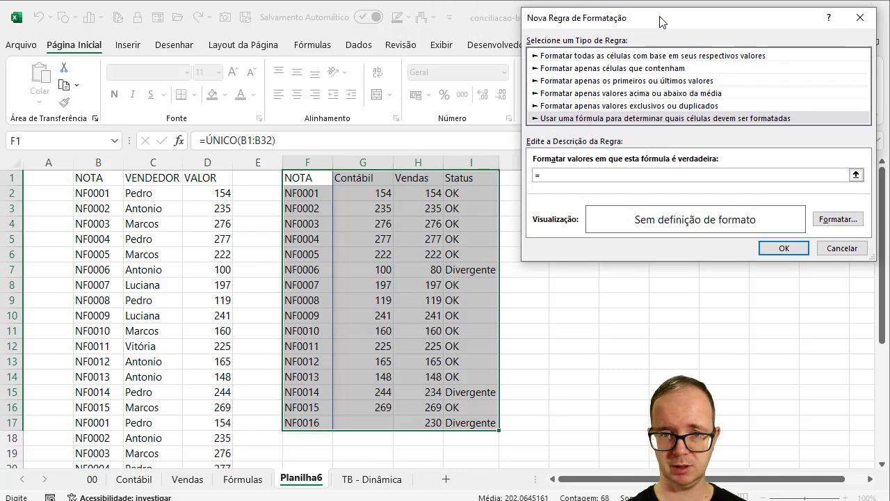
left_click(473, 181)
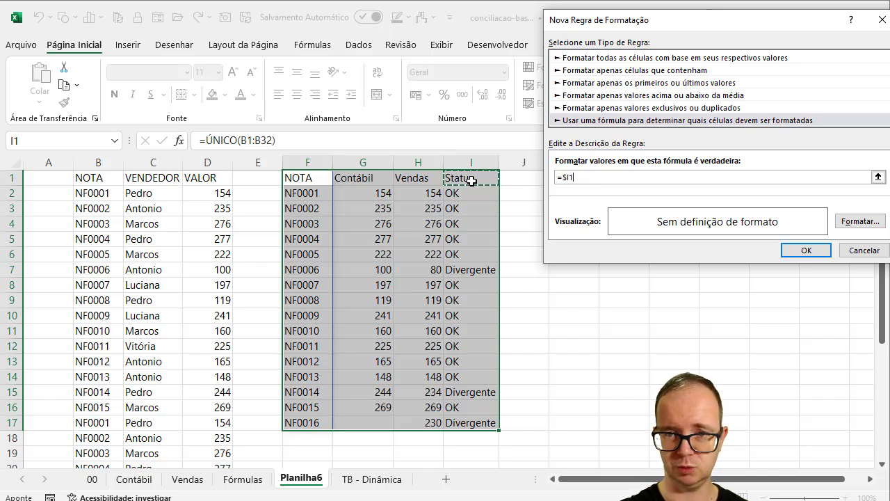
type("=\"diver")
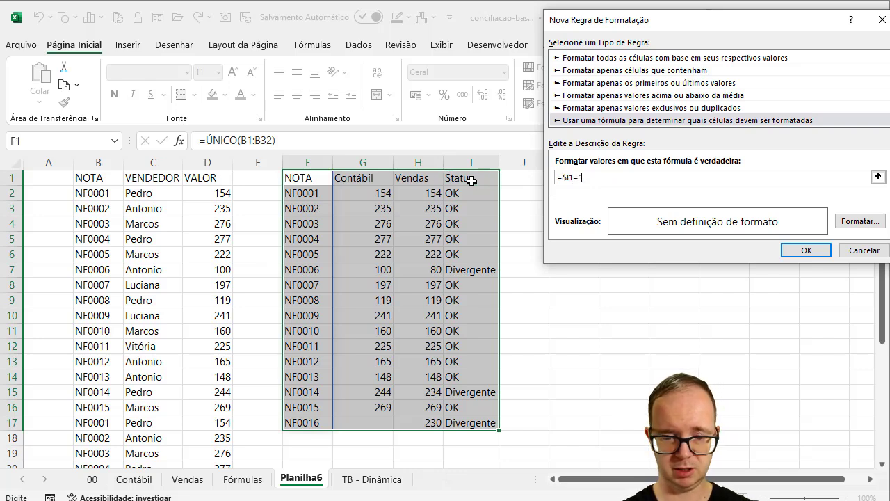
type("gente\"")
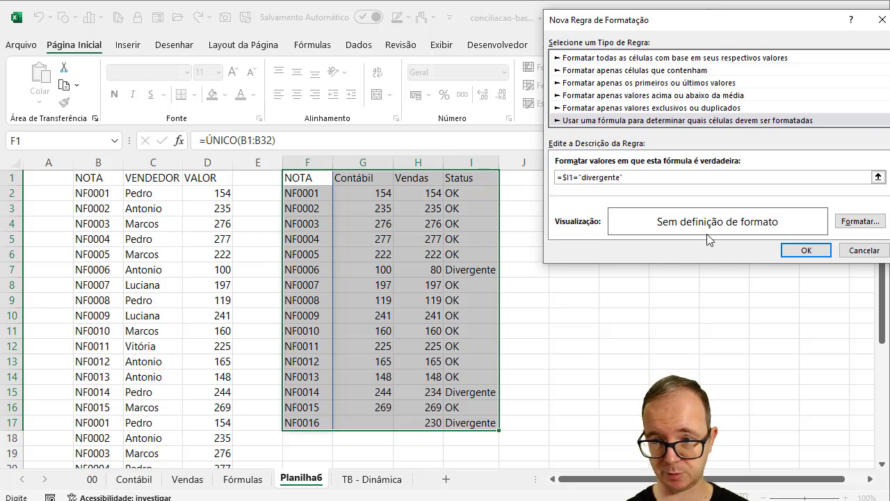
left_click(852, 222)
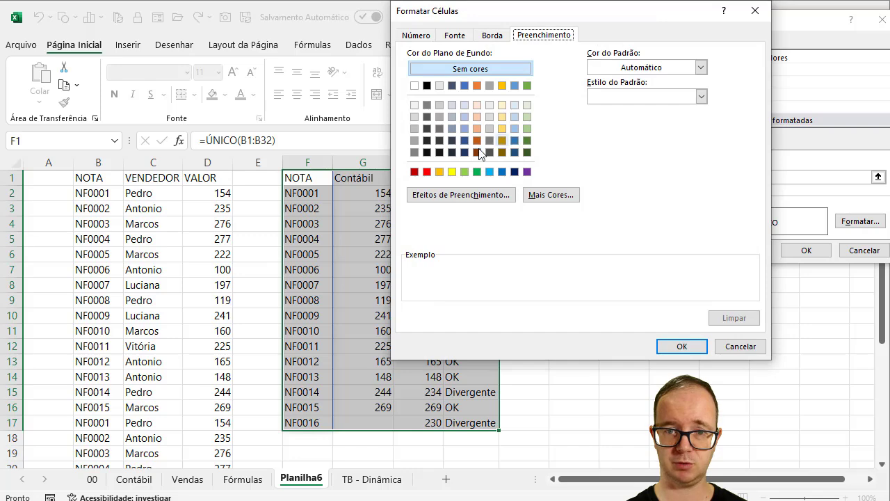
left_click(453, 170)
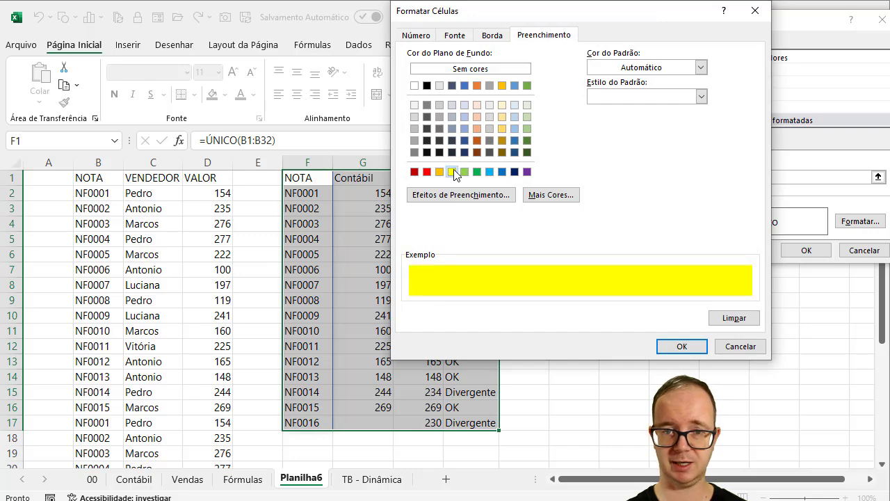
left_click(682, 346)
left_click(807, 251)
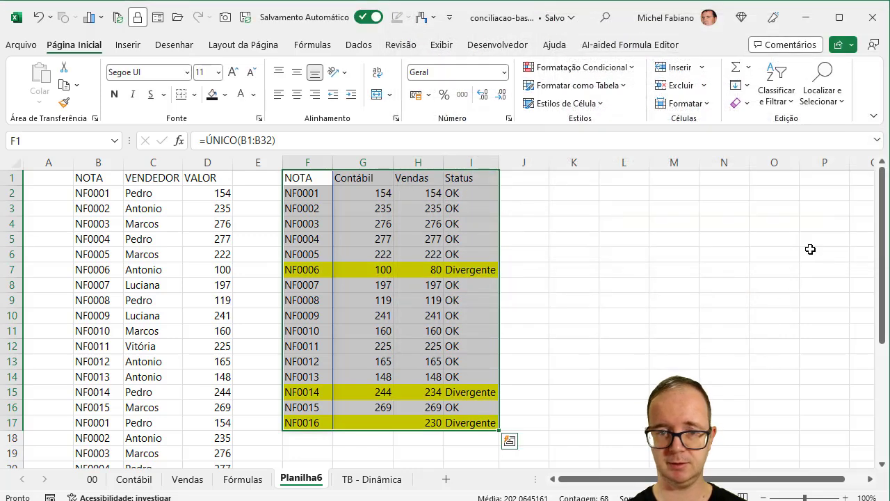
left_click(473, 251)
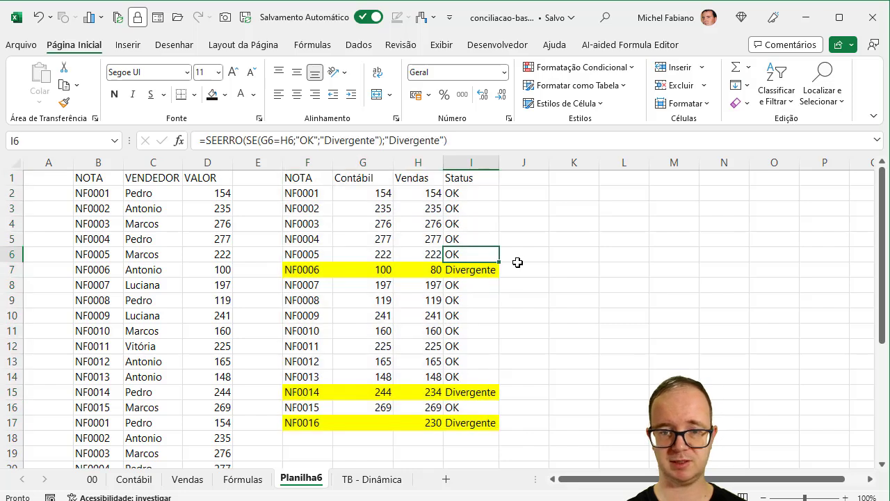